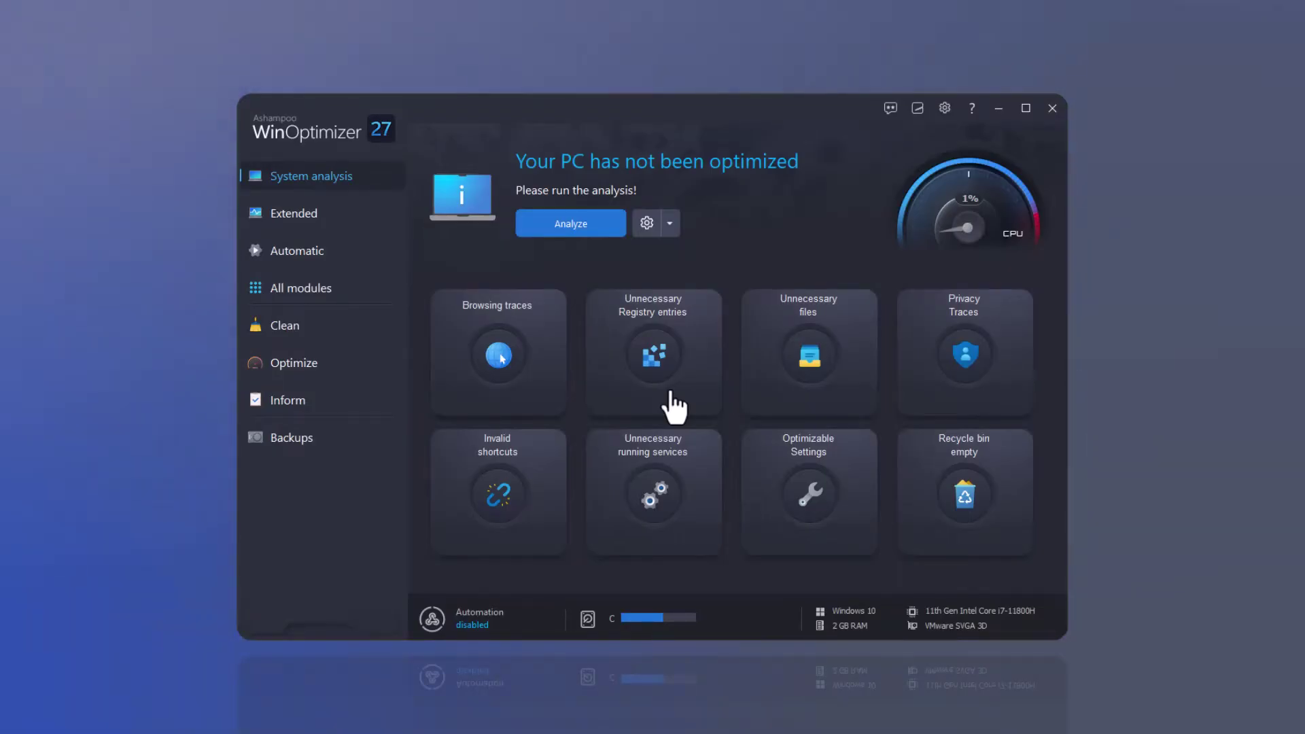
# Analyze the PC, closing the running browser and retrying so 5206 objects (1005 MB) are found.
pyautogui.click(592, 233)
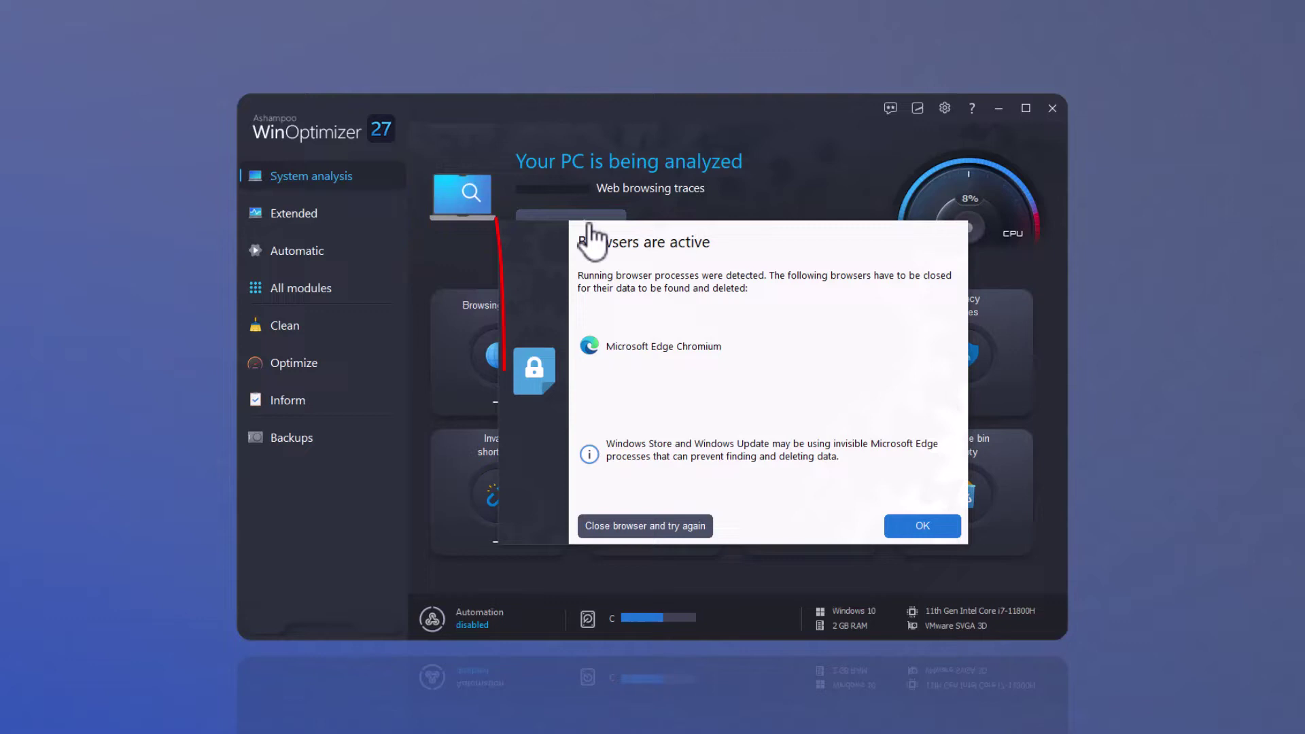
pyautogui.click(654, 526)
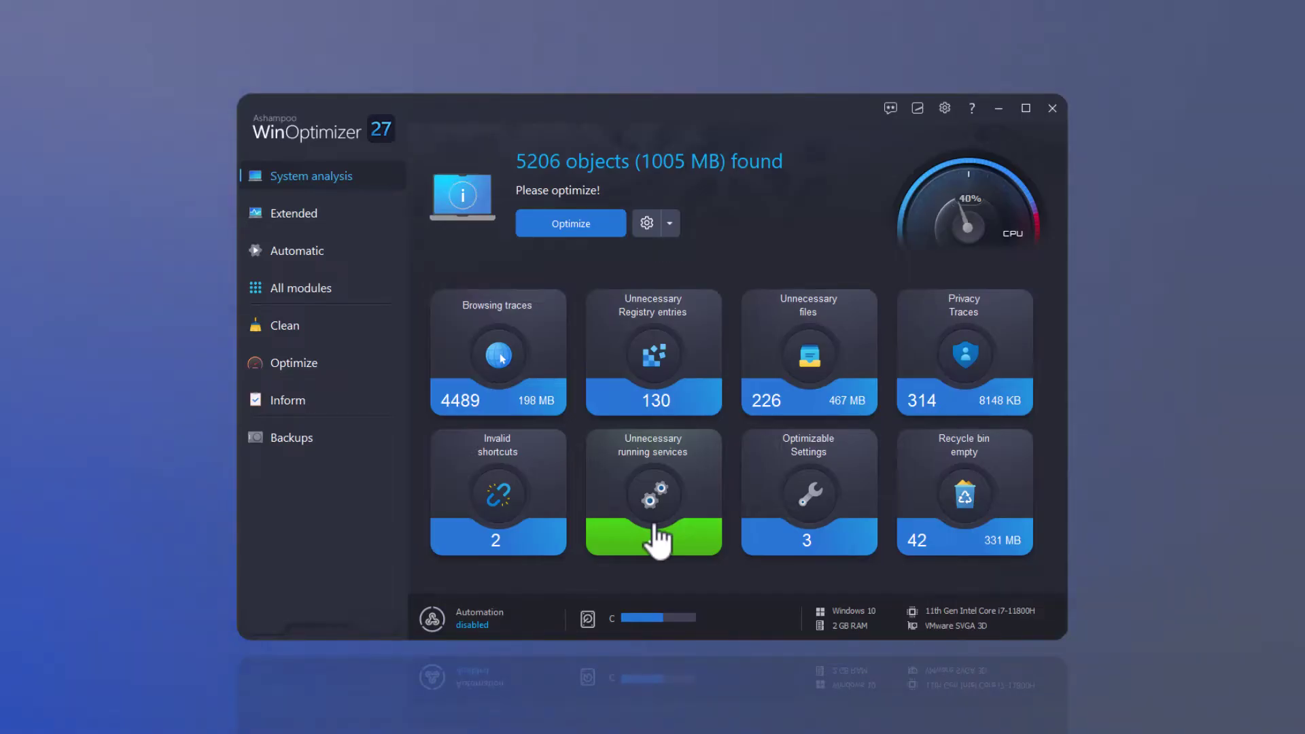
# From Browsing traces, add ashampoo.com to the safe cookies list and return to the analysis results.
pyautogui.click(536, 406)
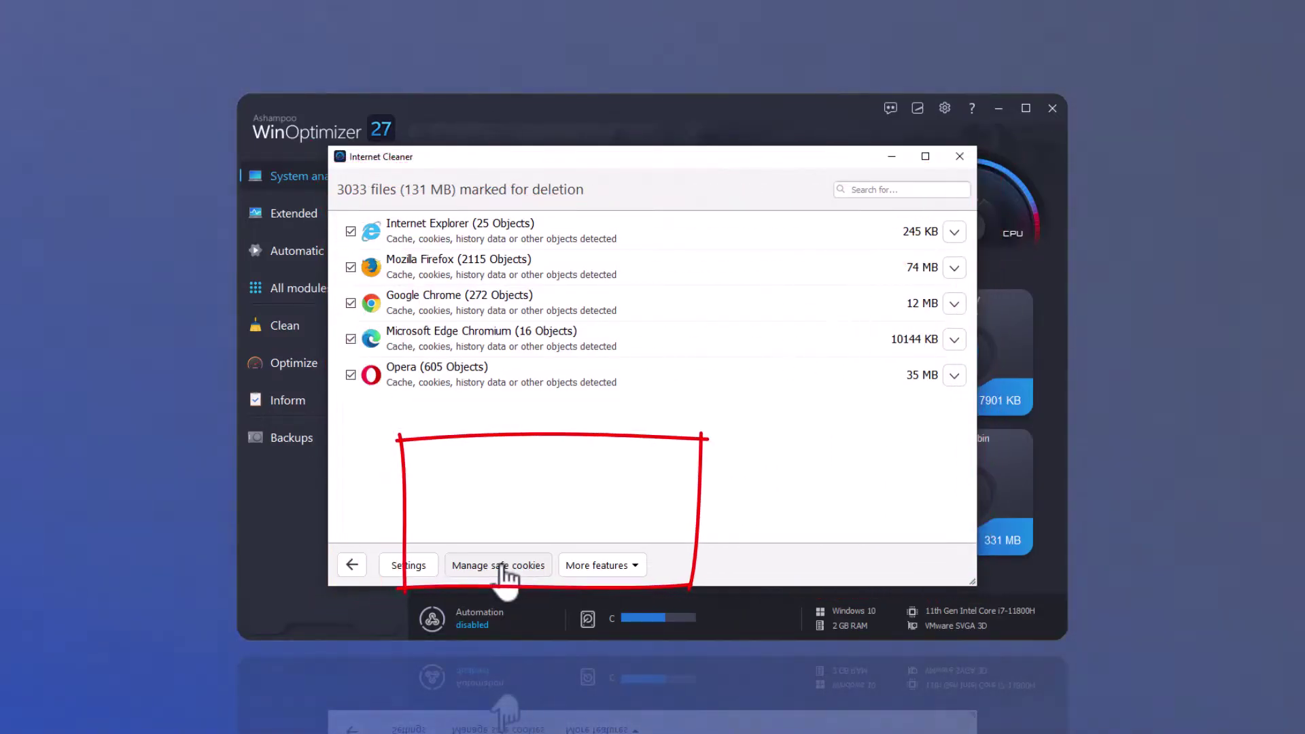
pyautogui.click(504, 567)
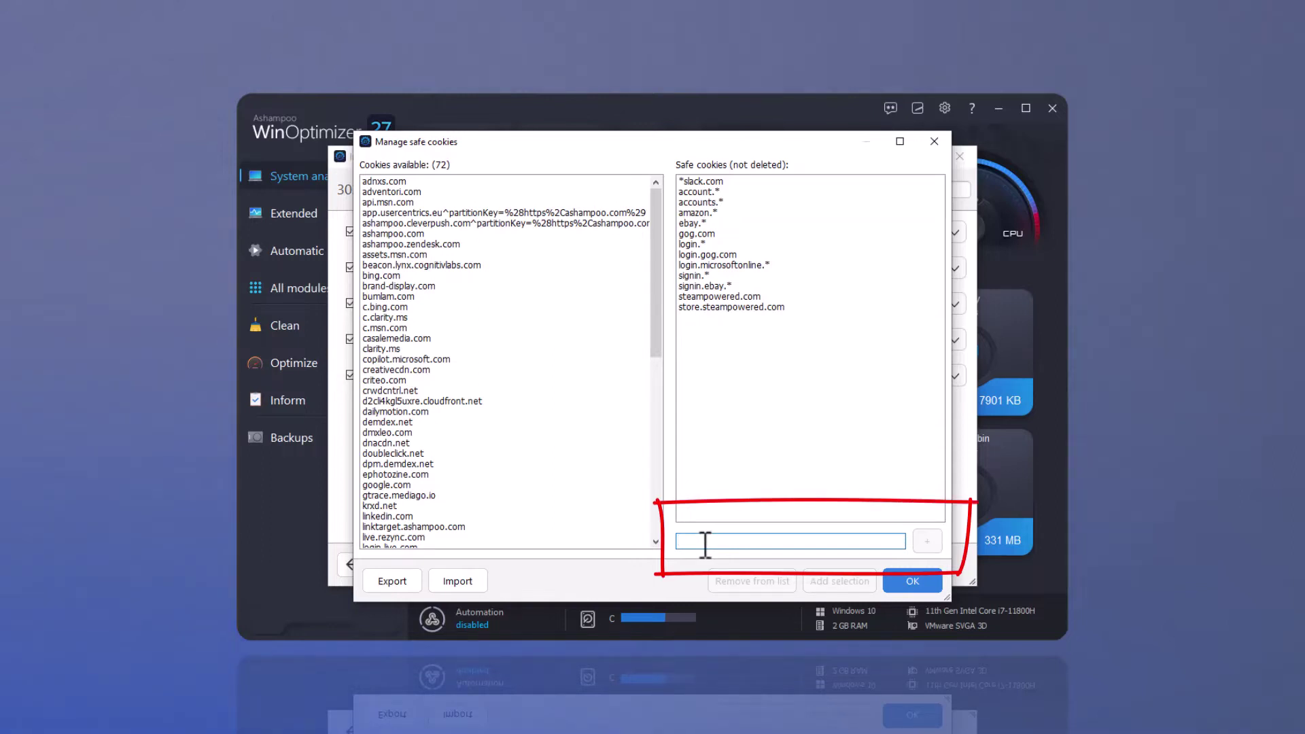
pyautogui.write('ashampoo.com')
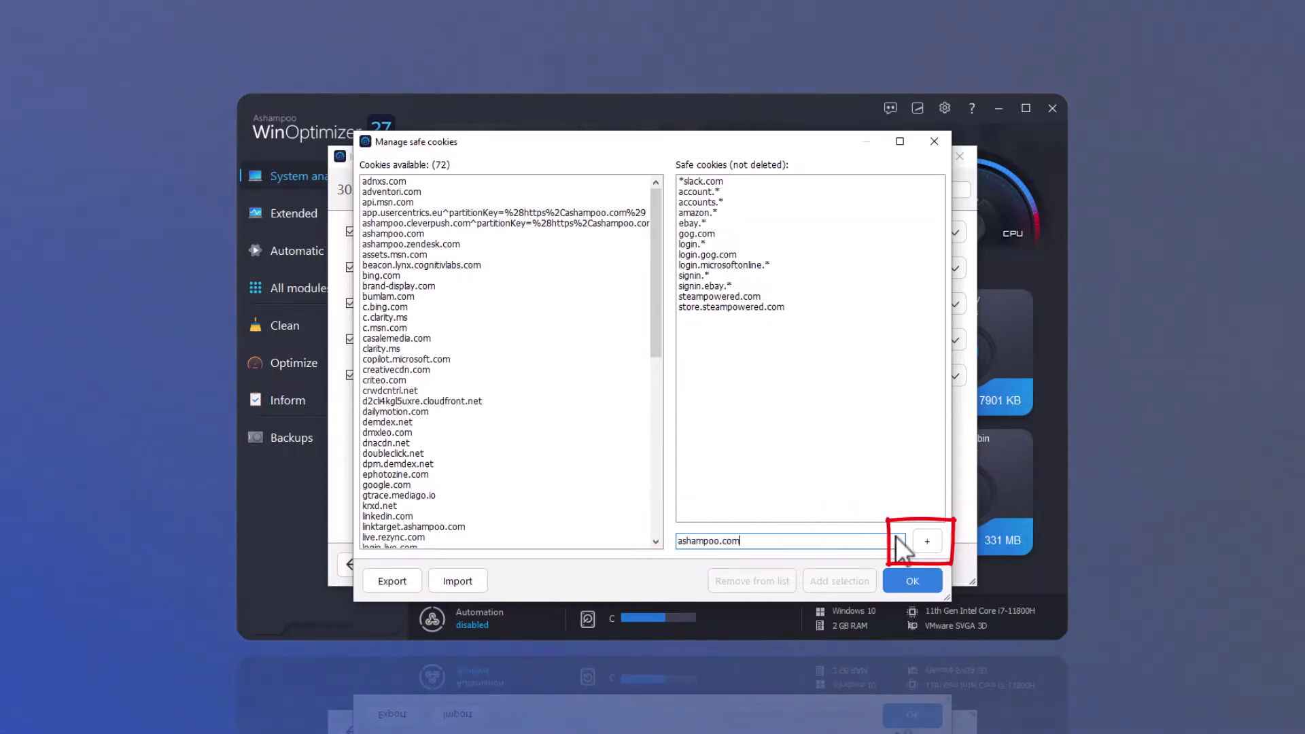
pyautogui.click(928, 542)
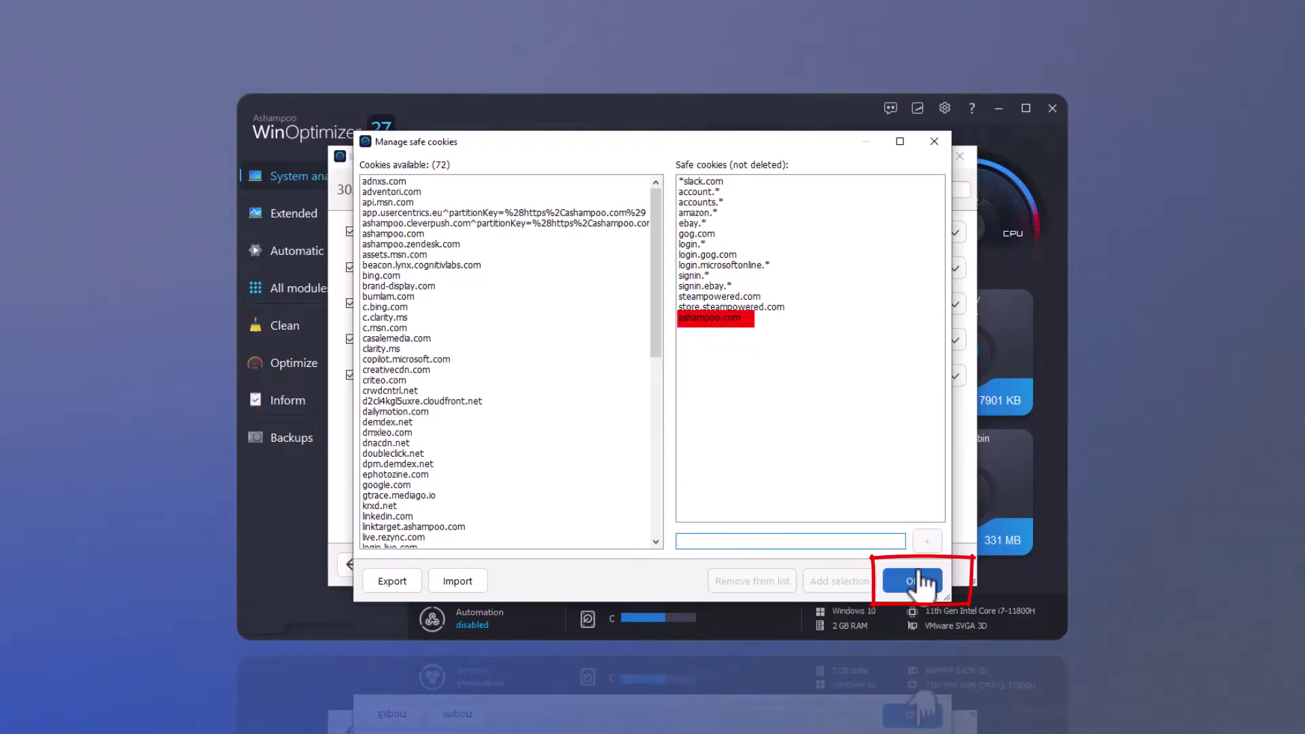
pyautogui.click(913, 584)
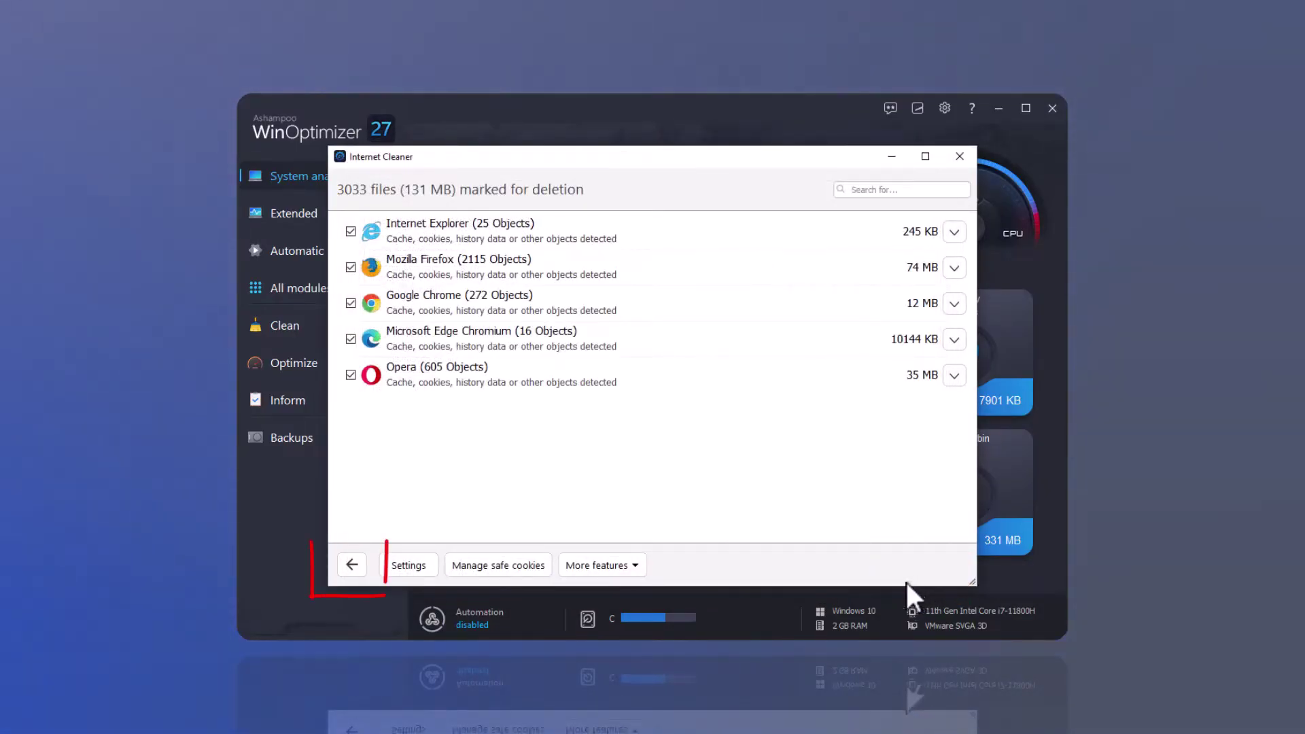
pyautogui.click(351, 565)
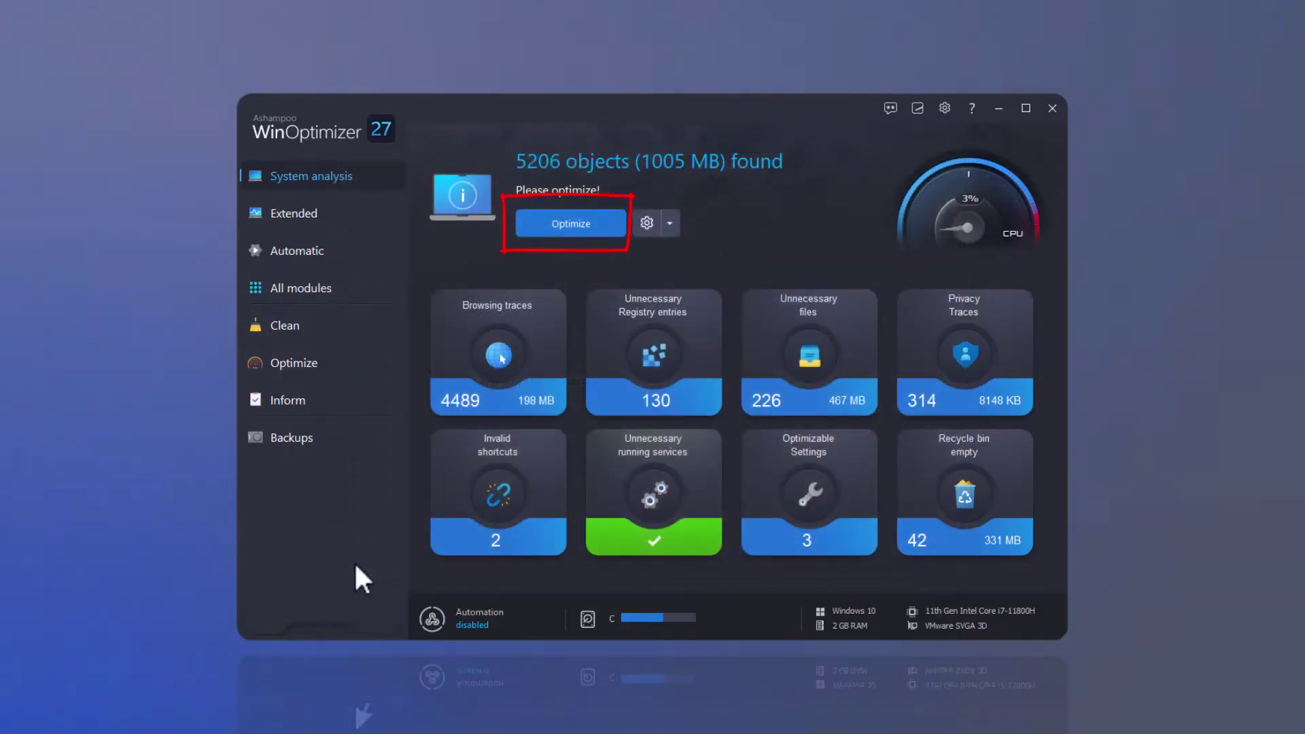
# Optimize the PC so every category the analysis found is cleaned.
pyautogui.click(569, 229)
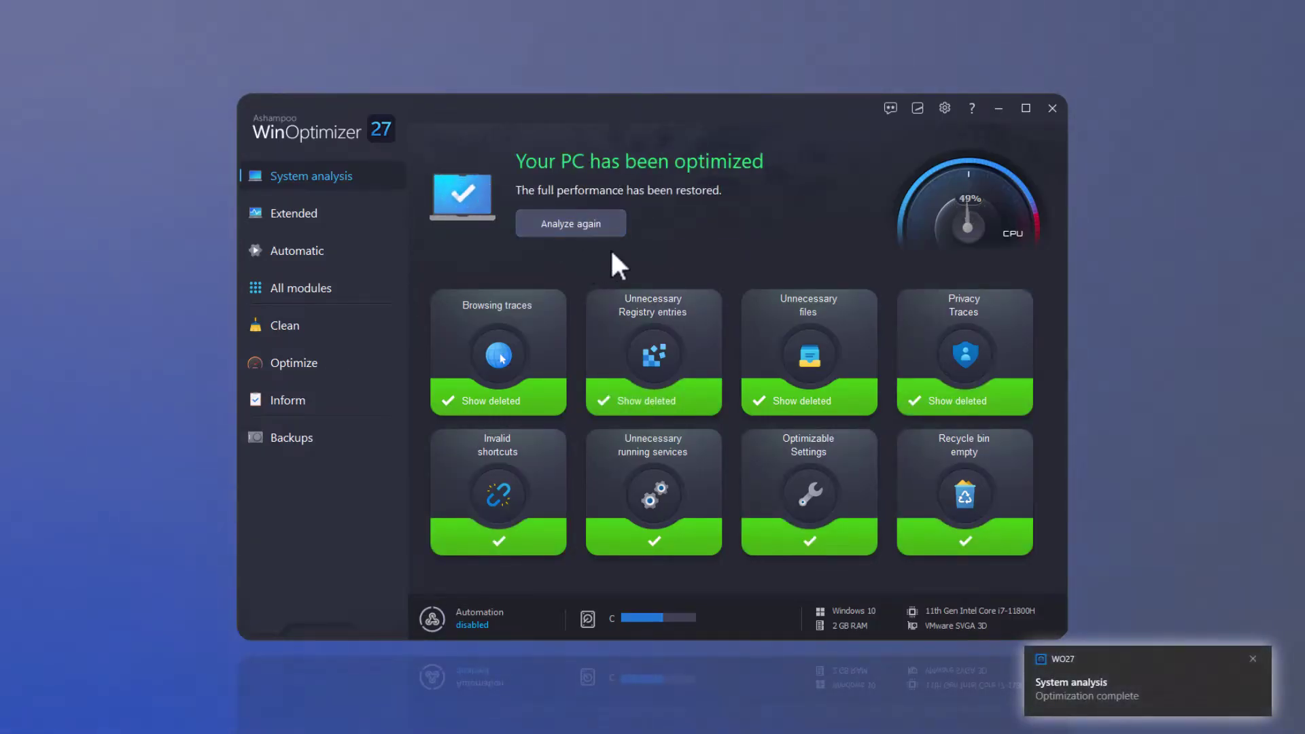
pyautogui.click(783, 401)
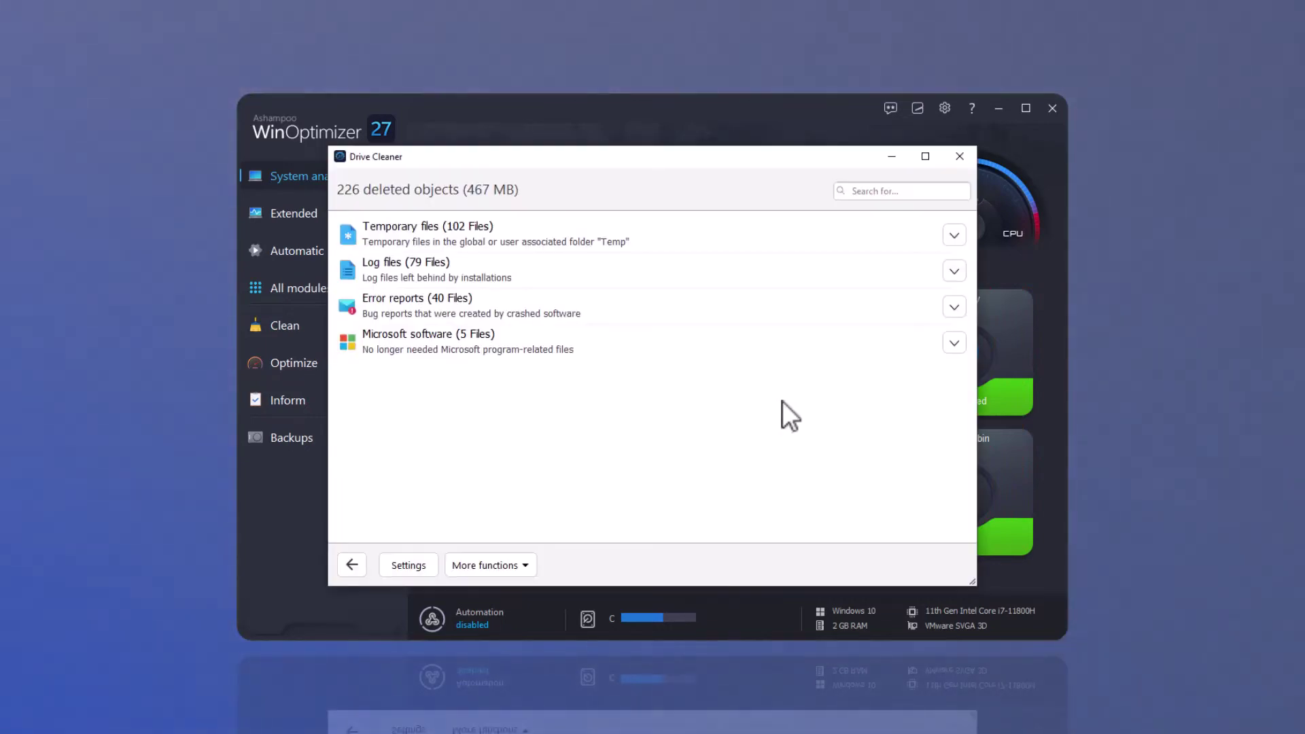
pyautogui.click(952, 236)
pyautogui.click(942, 254)
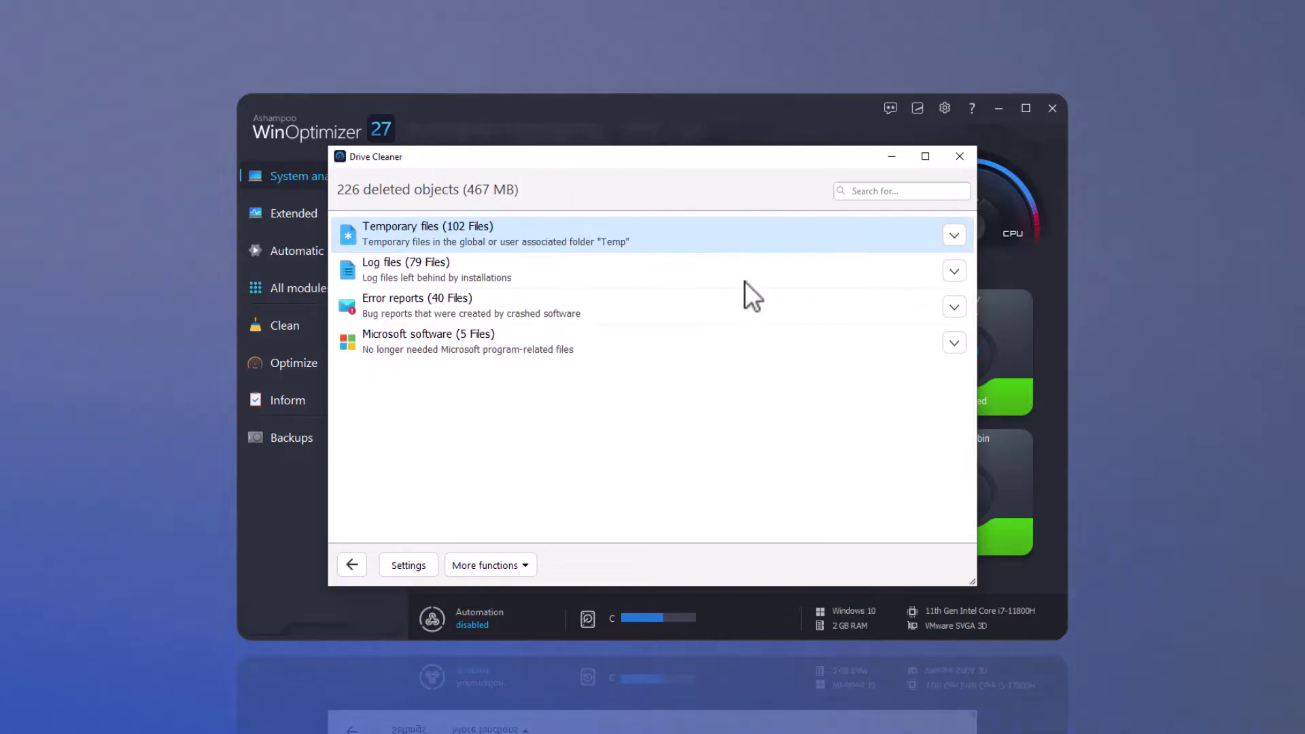
pyautogui.click(956, 276)
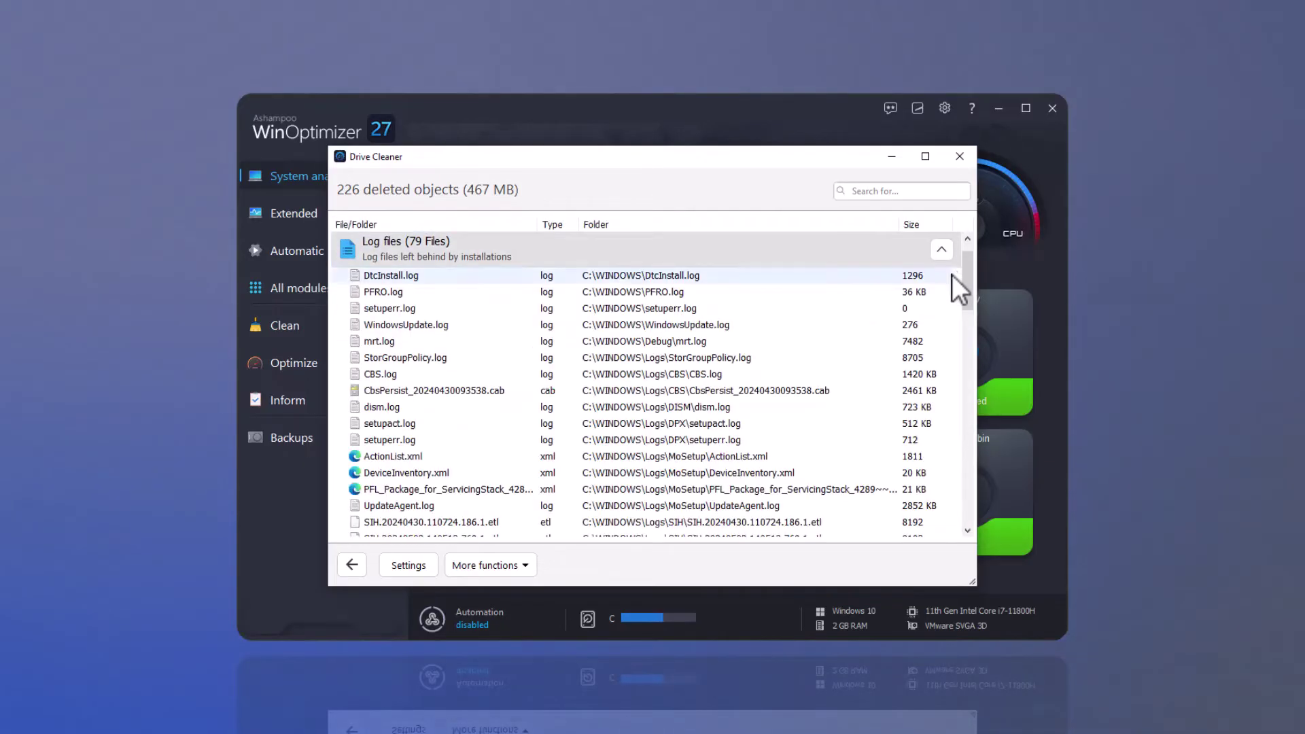
pyautogui.click(352, 567)
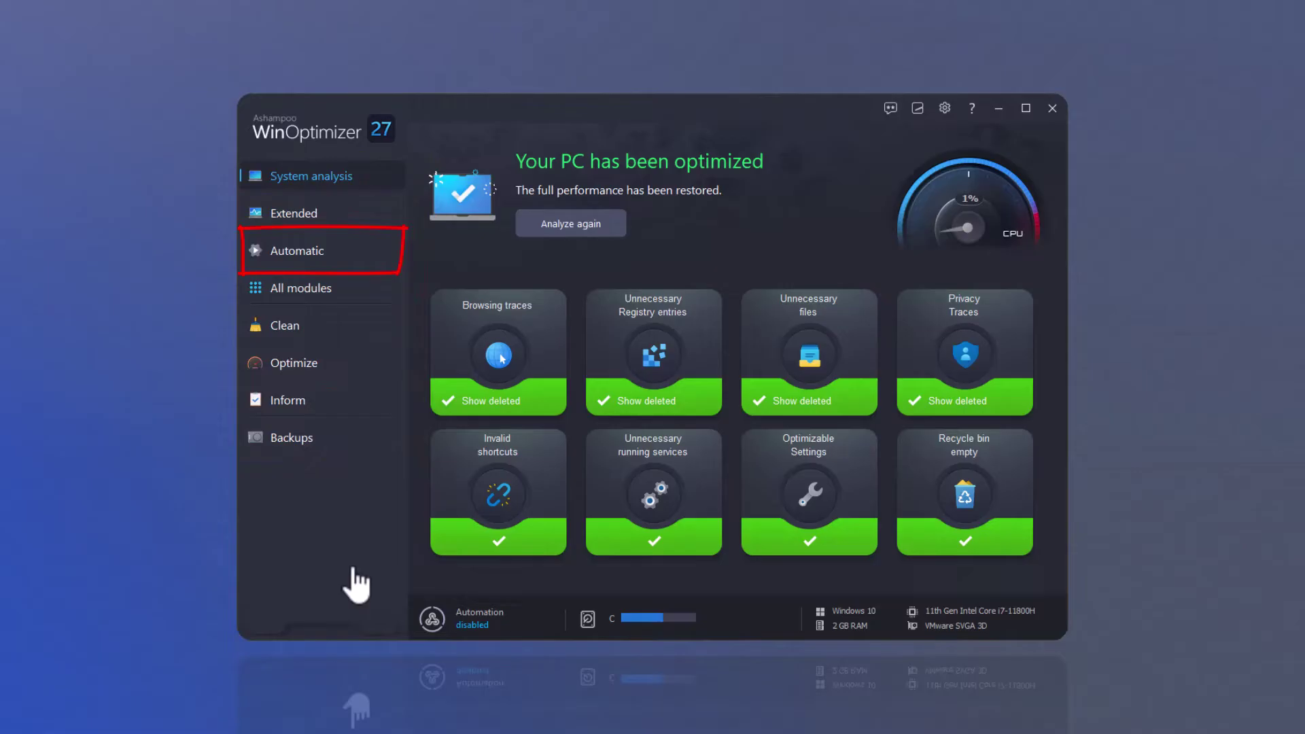
# Show the Automatic page with Live-Tuner, Auto-Clean and Profile Booster.
pyautogui.click(308, 264)
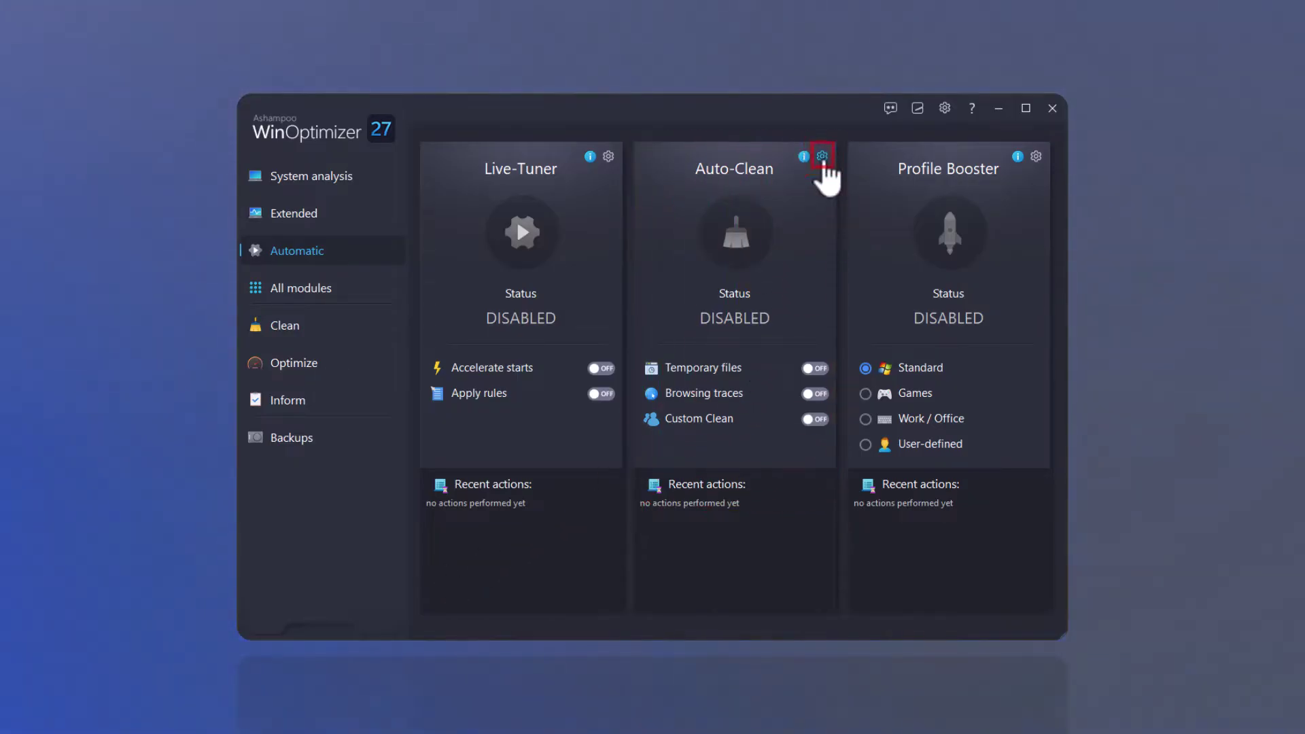
pyautogui.click(822, 157)
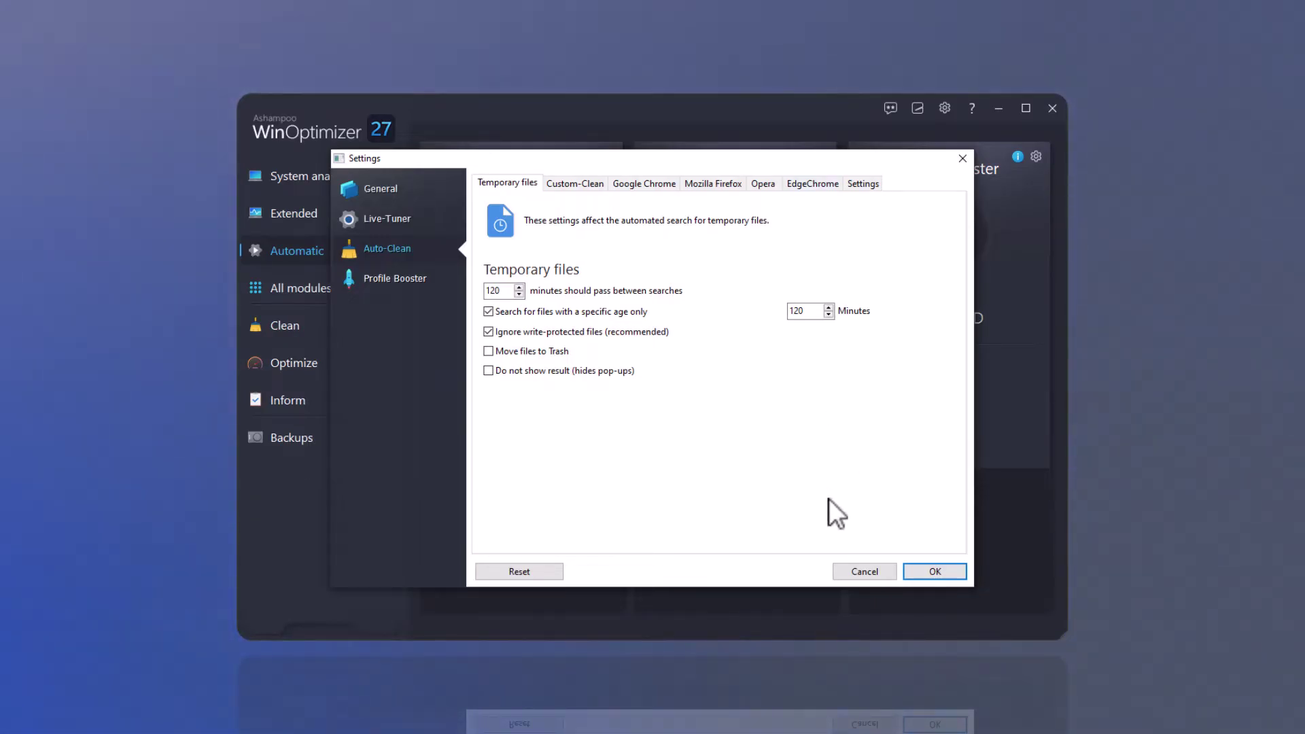
pyautogui.click(860, 572)
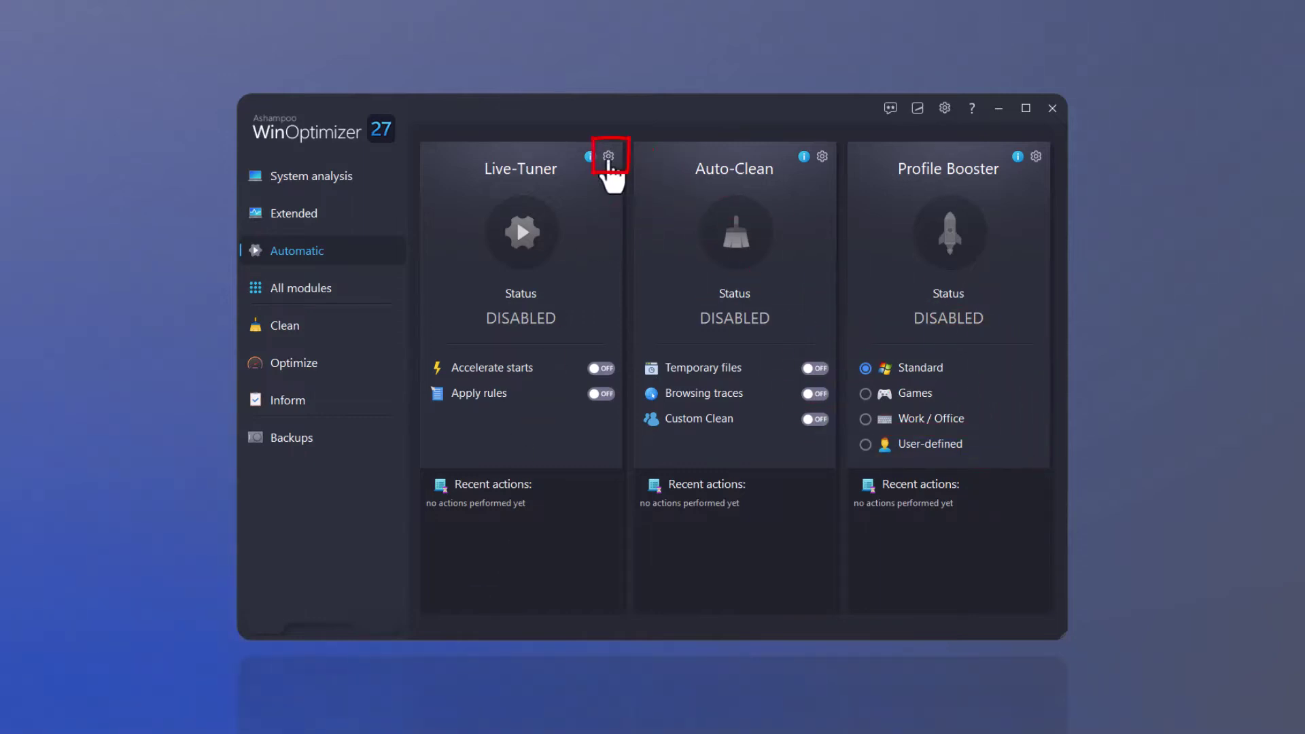
# Browse the Live-Tuner, Auto-Clean and Profile Booster settings, ending on Auto-Clean's temporary files options.
pyautogui.click(609, 158)
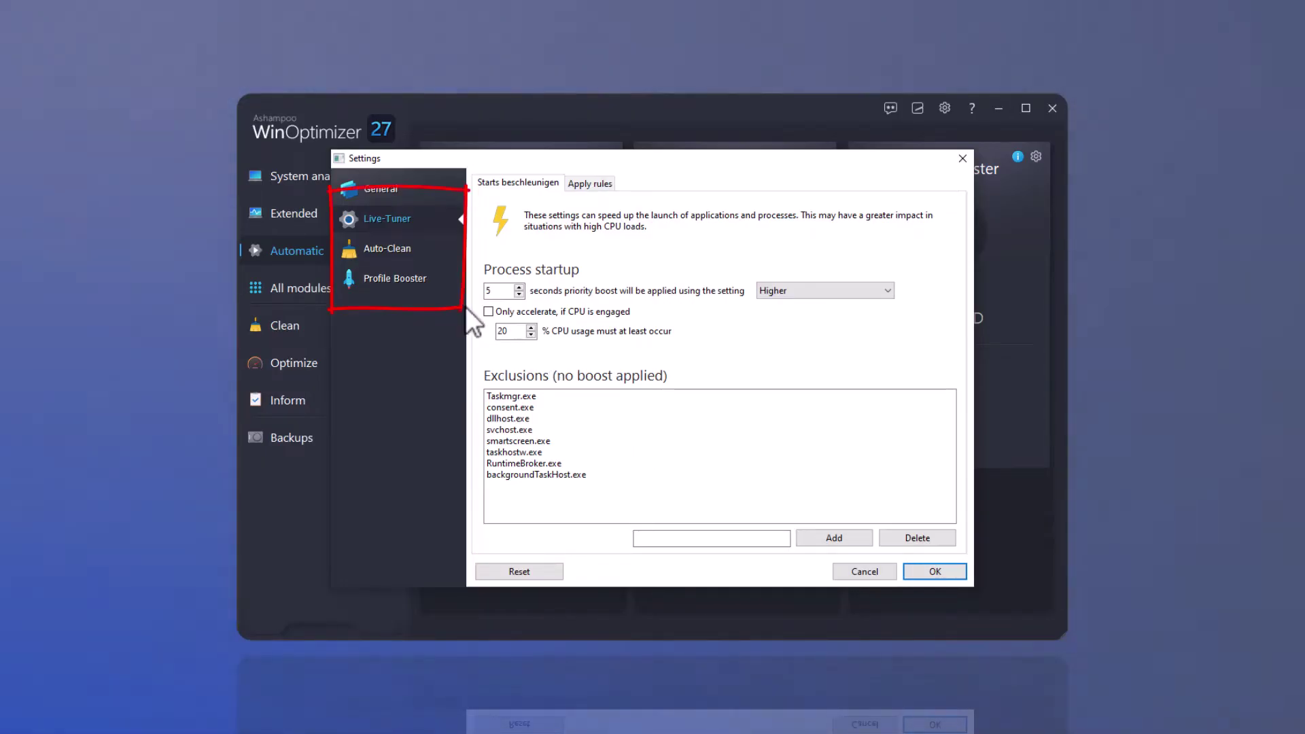
pyautogui.click(381, 248)
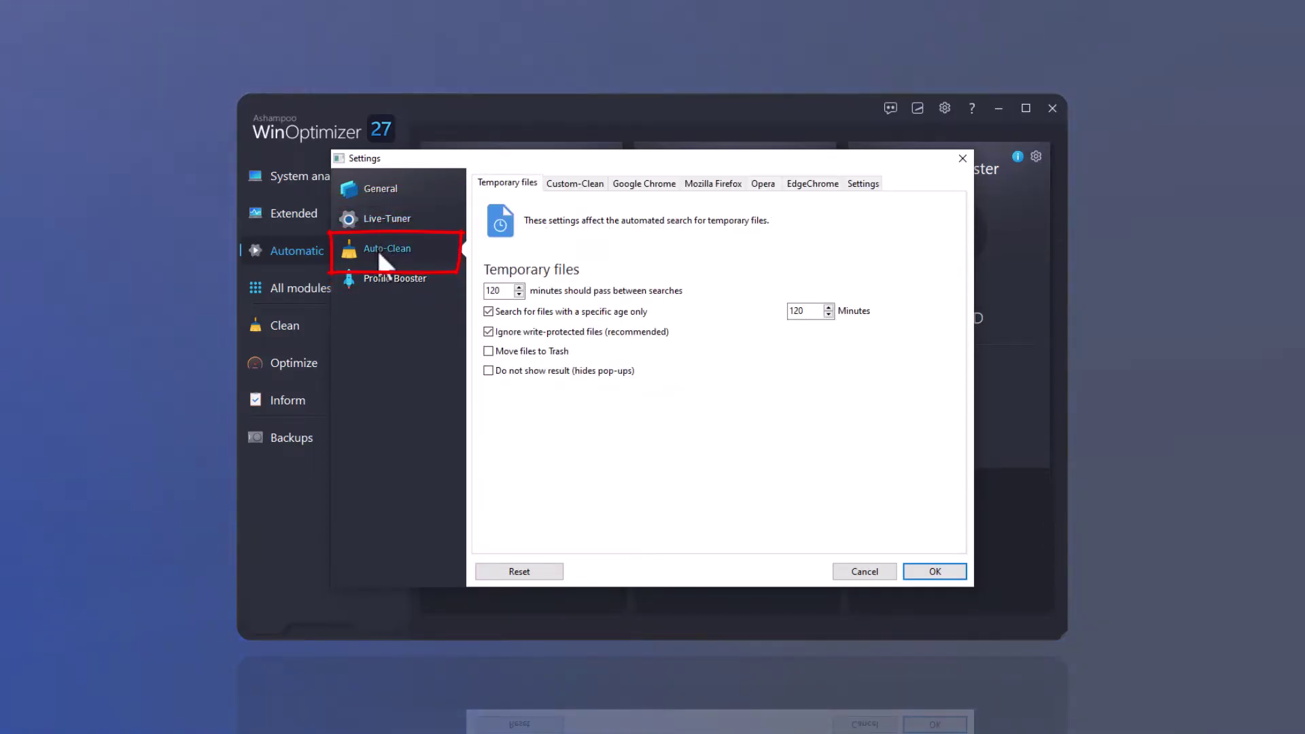
pyautogui.click(389, 285)
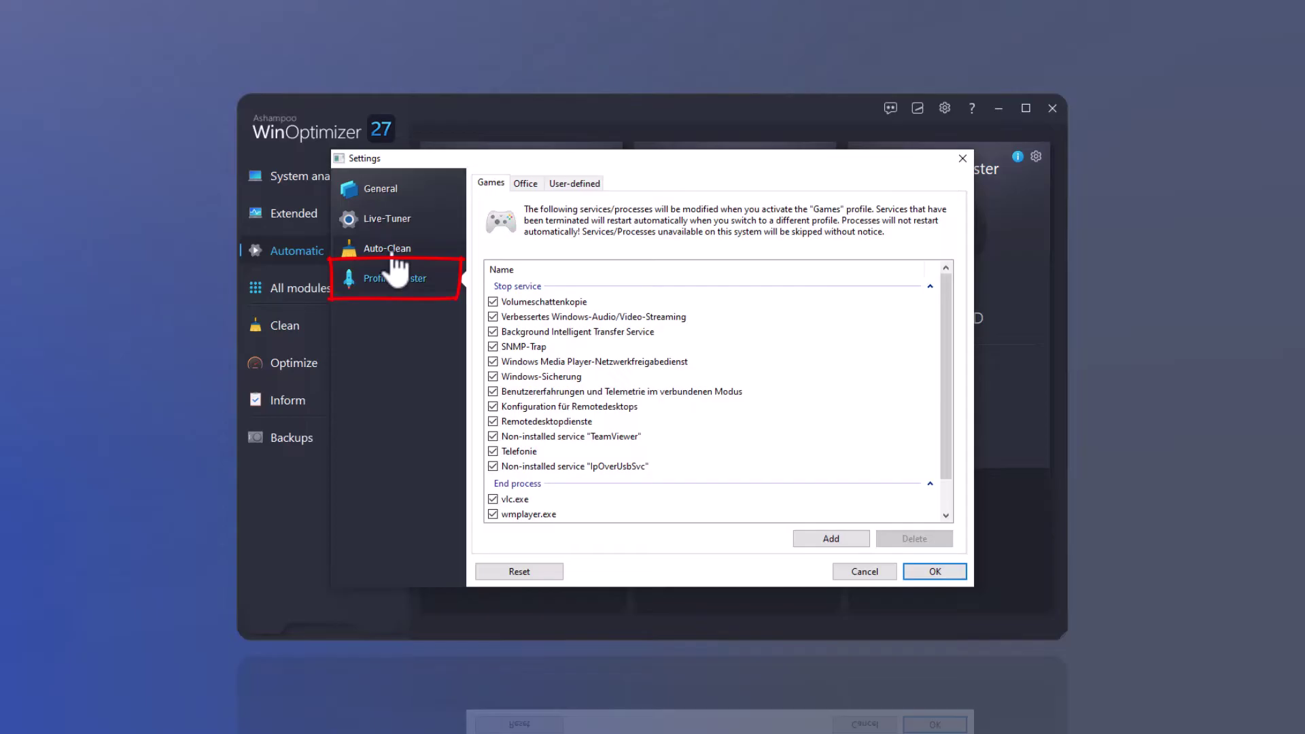
pyautogui.click(393, 227)
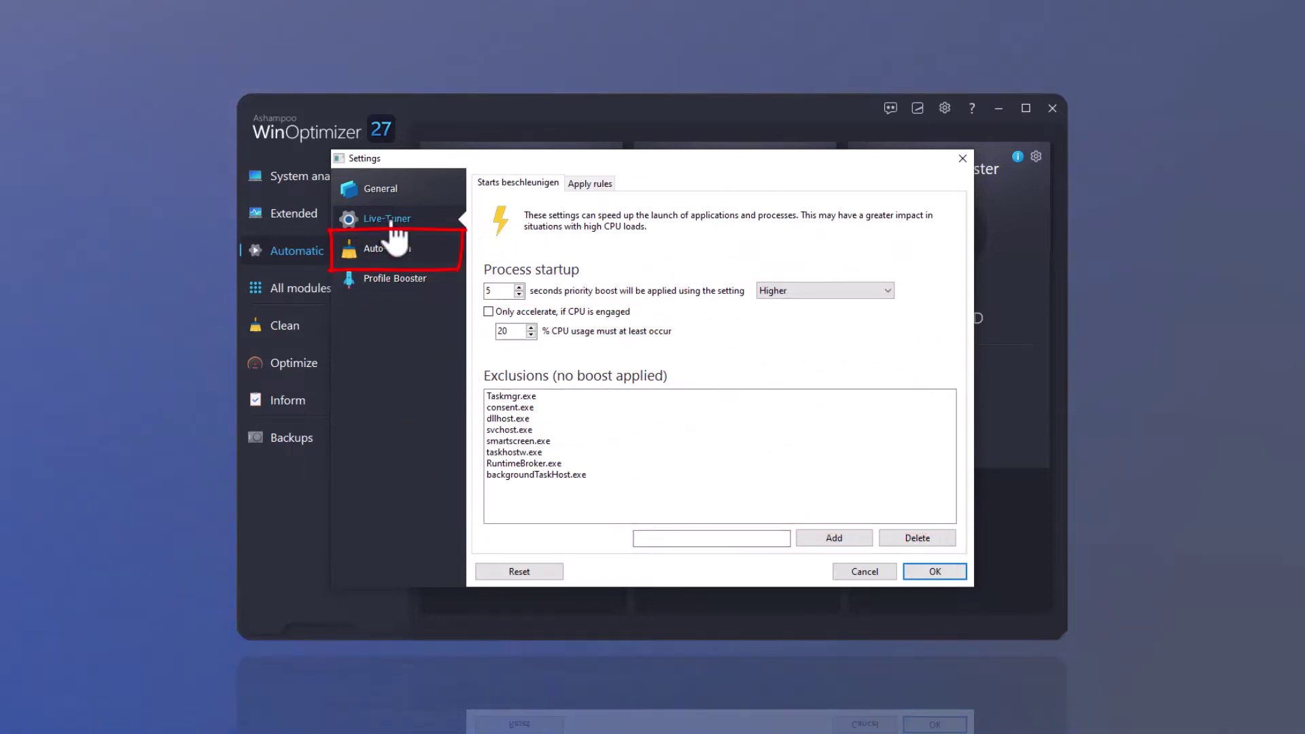
pyautogui.click(397, 256)
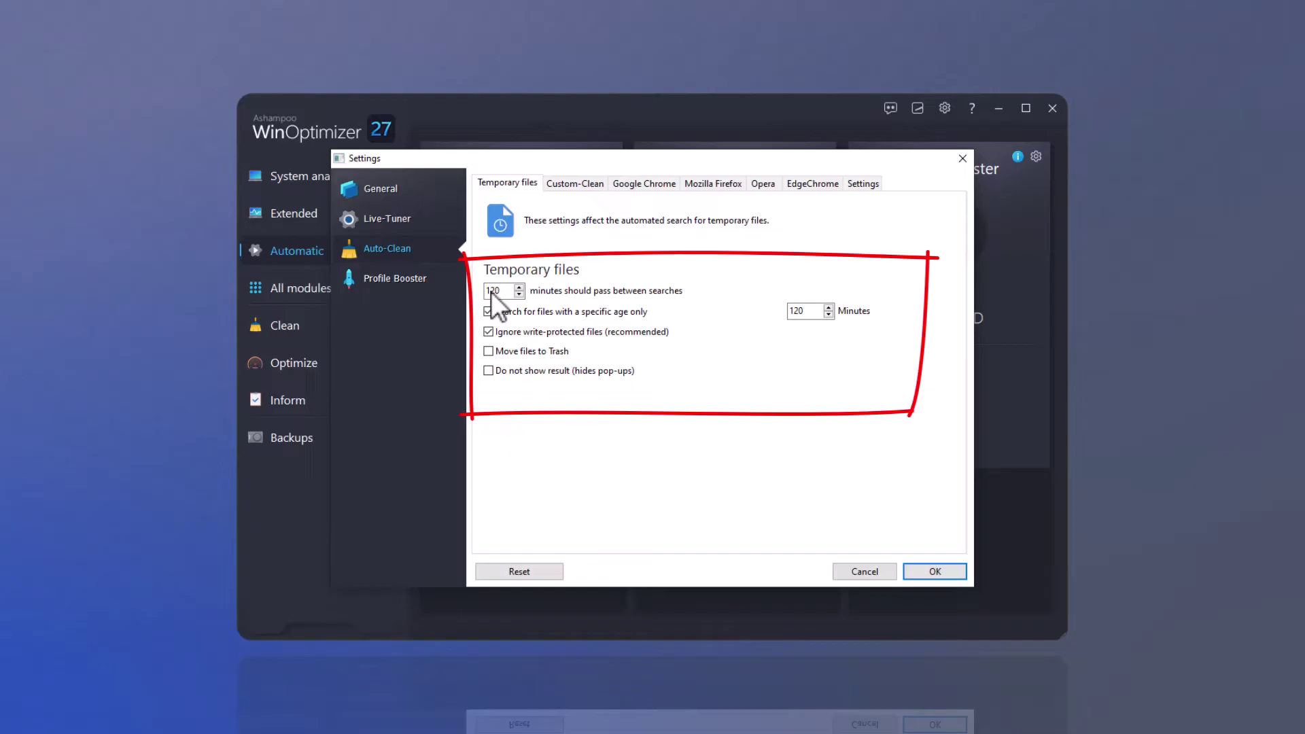
# Review Auto-Clean's Custom-Clean, Chrome, Firefox, Opera and Edge Chromium cleanup options.
pyautogui.click(584, 184)
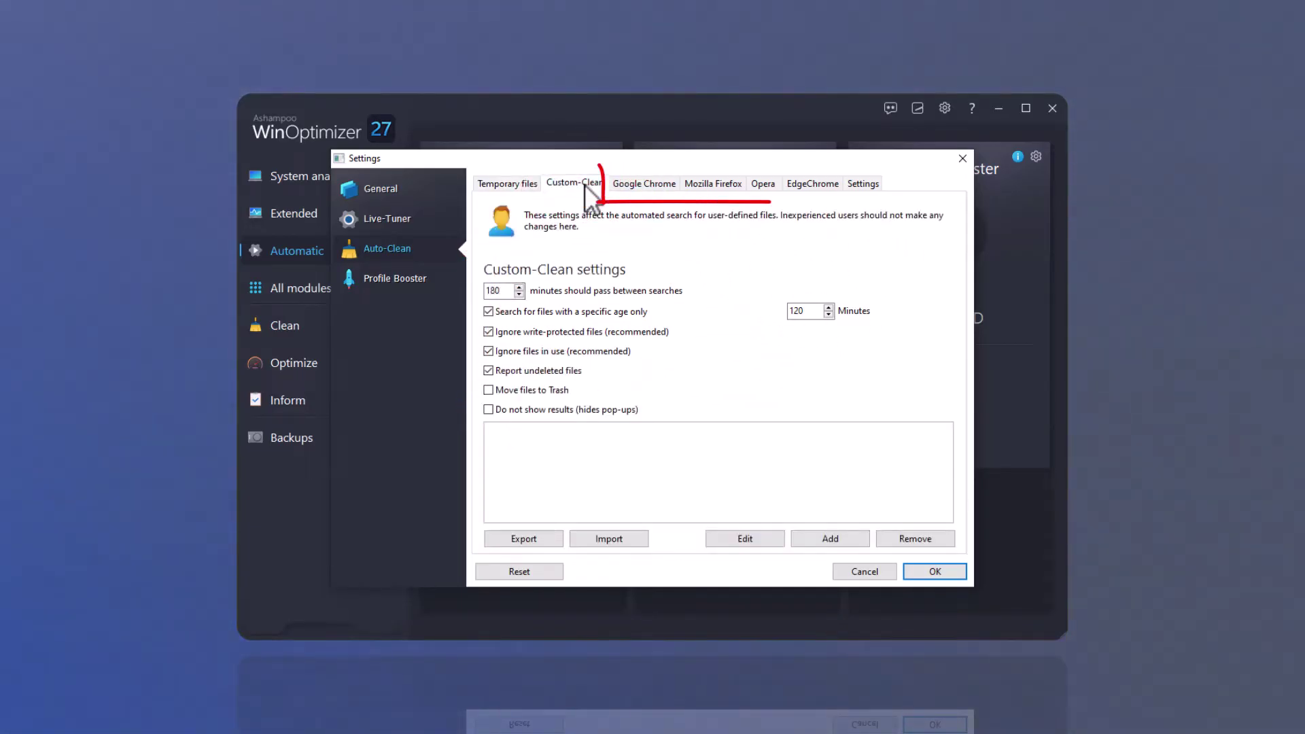
pyautogui.click(644, 190)
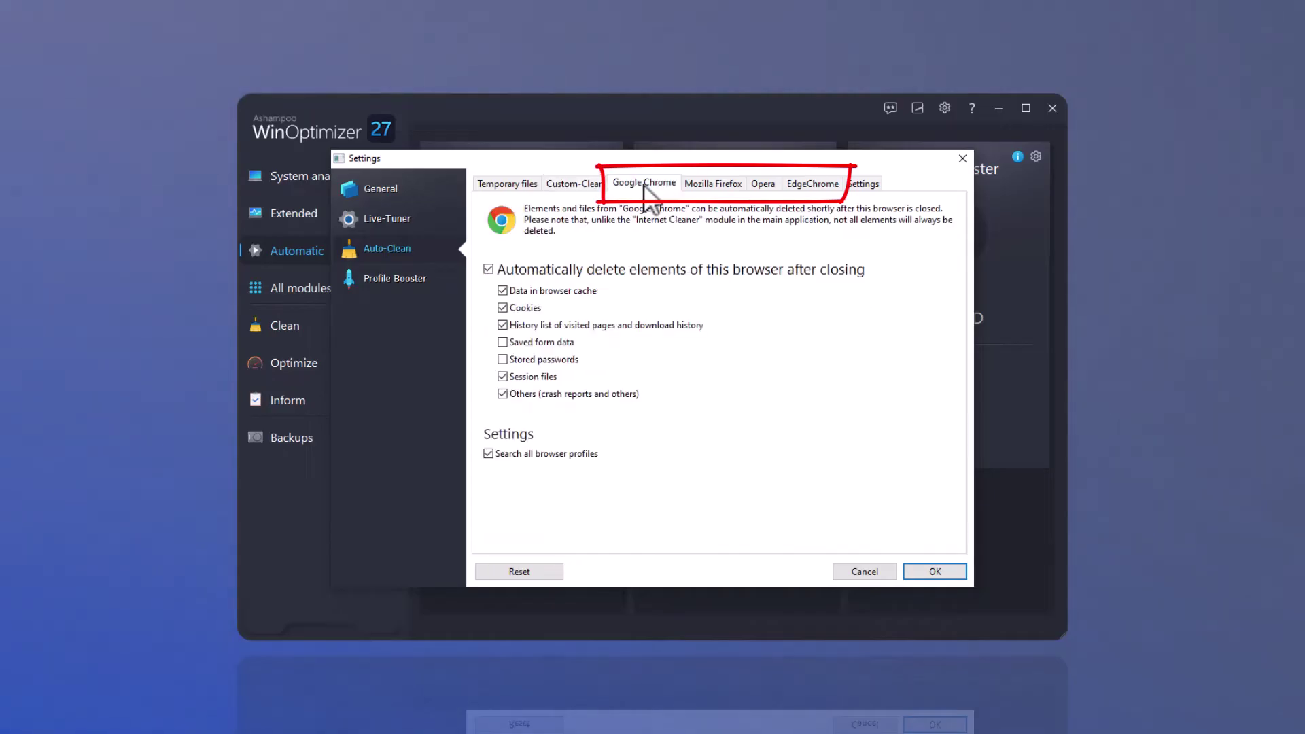
pyautogui.click(714, 191)
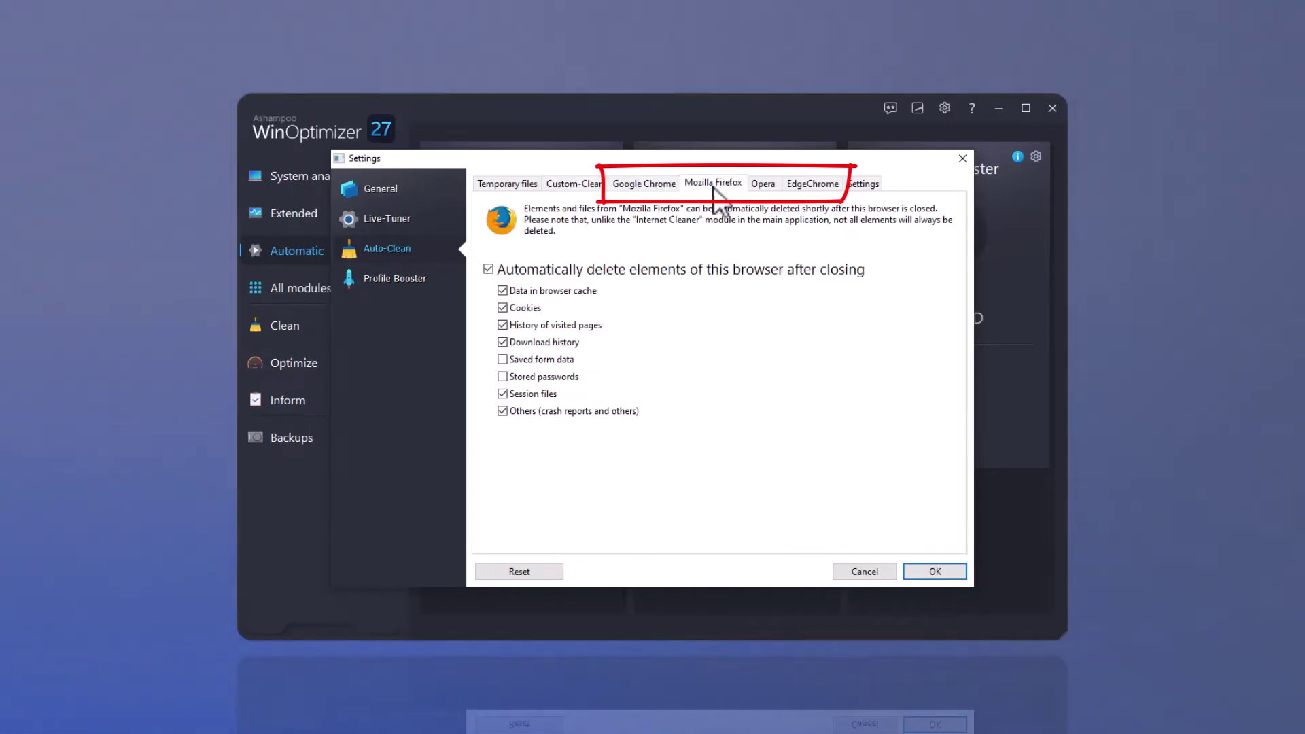
pyautogui.click(765, 190)
pyautogui.click(793, 186)
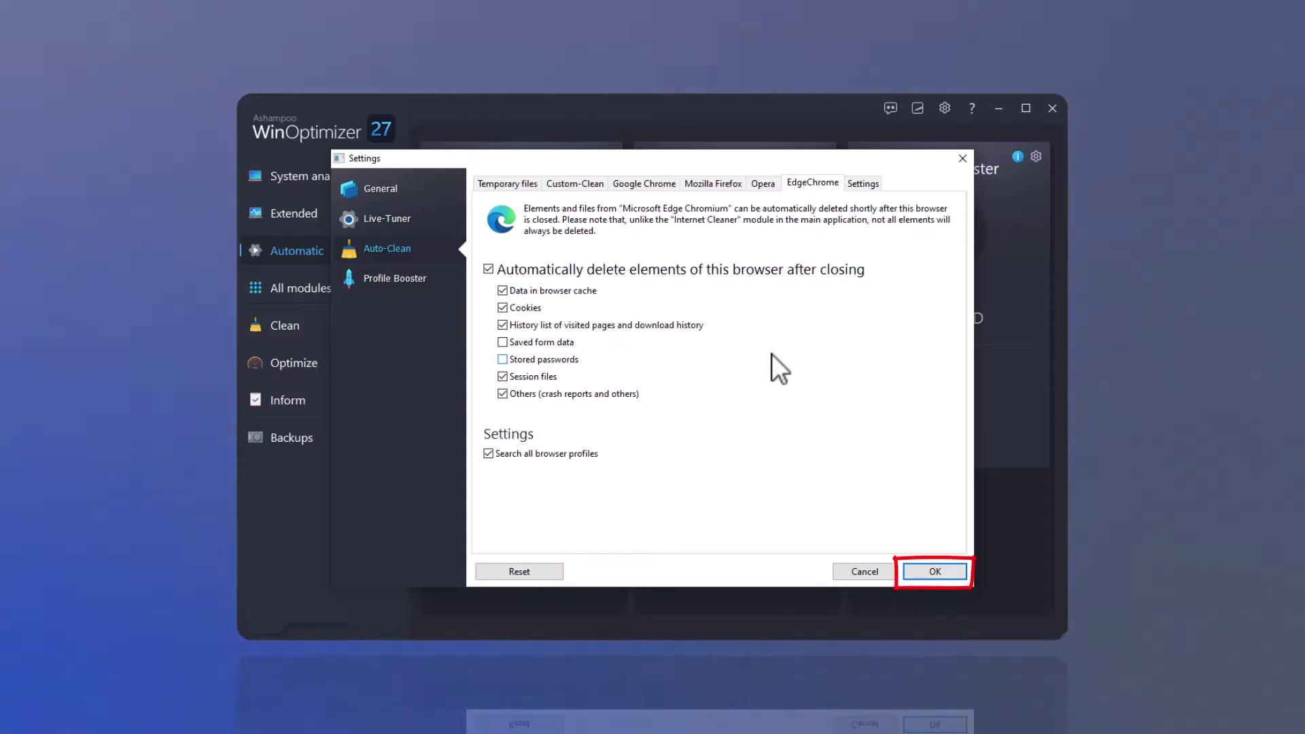
# Confirm settings, enable Live-Tuner, Auto-Clean for temporary files and browsing traces, and the Work / Office profile.
pyautogui.click(935, 571)
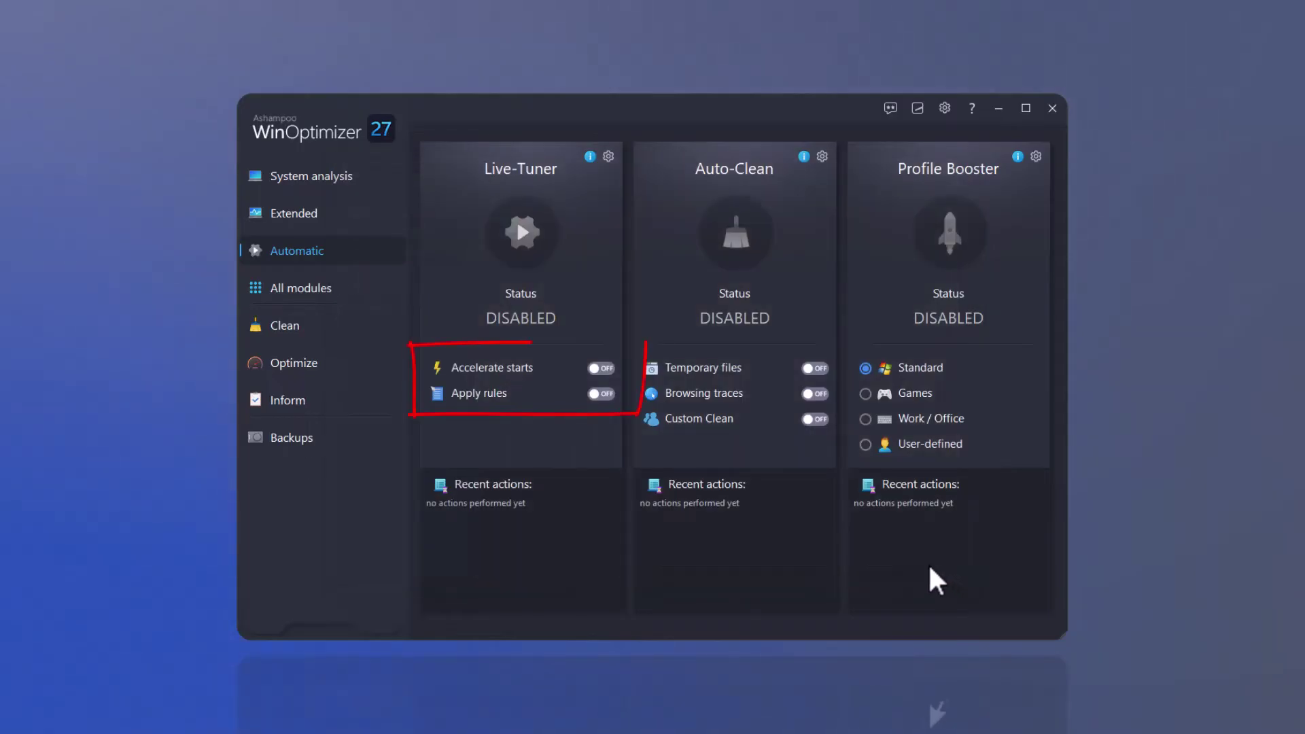
pyautogui.click(604, 391)
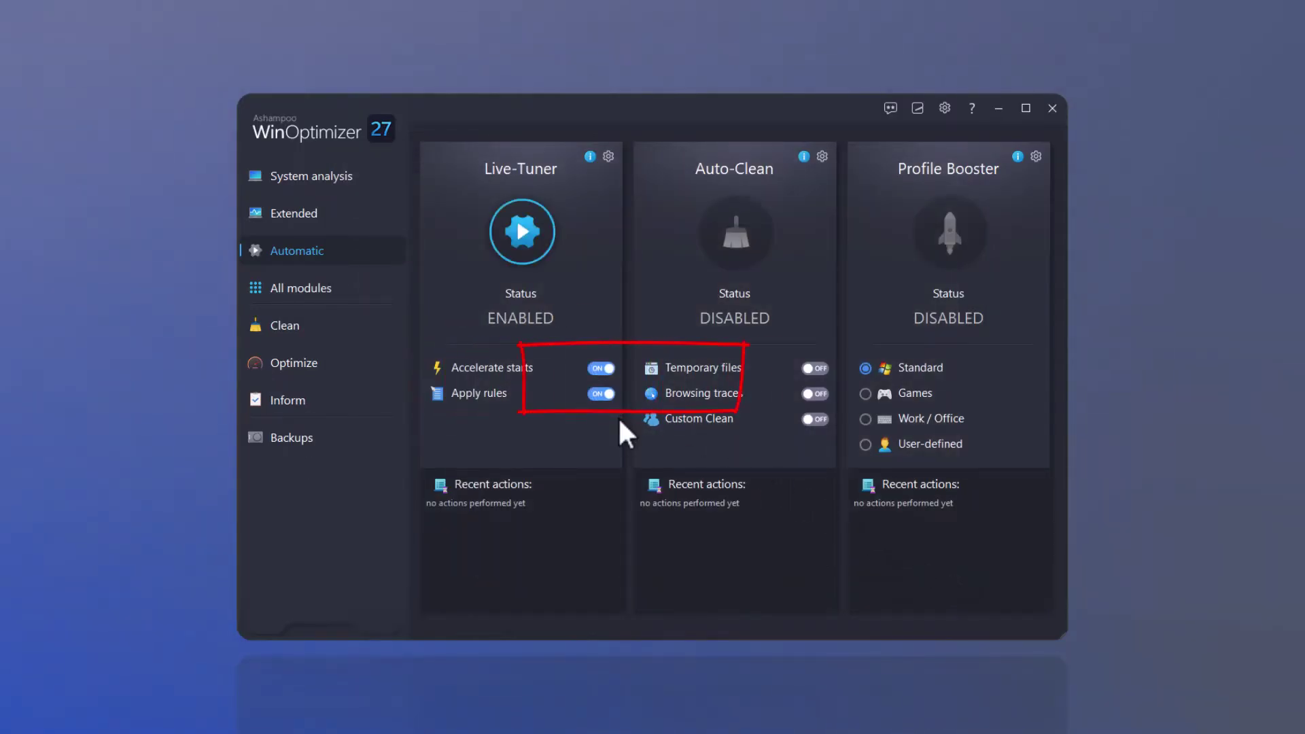
pyautogui.click(818, 370)
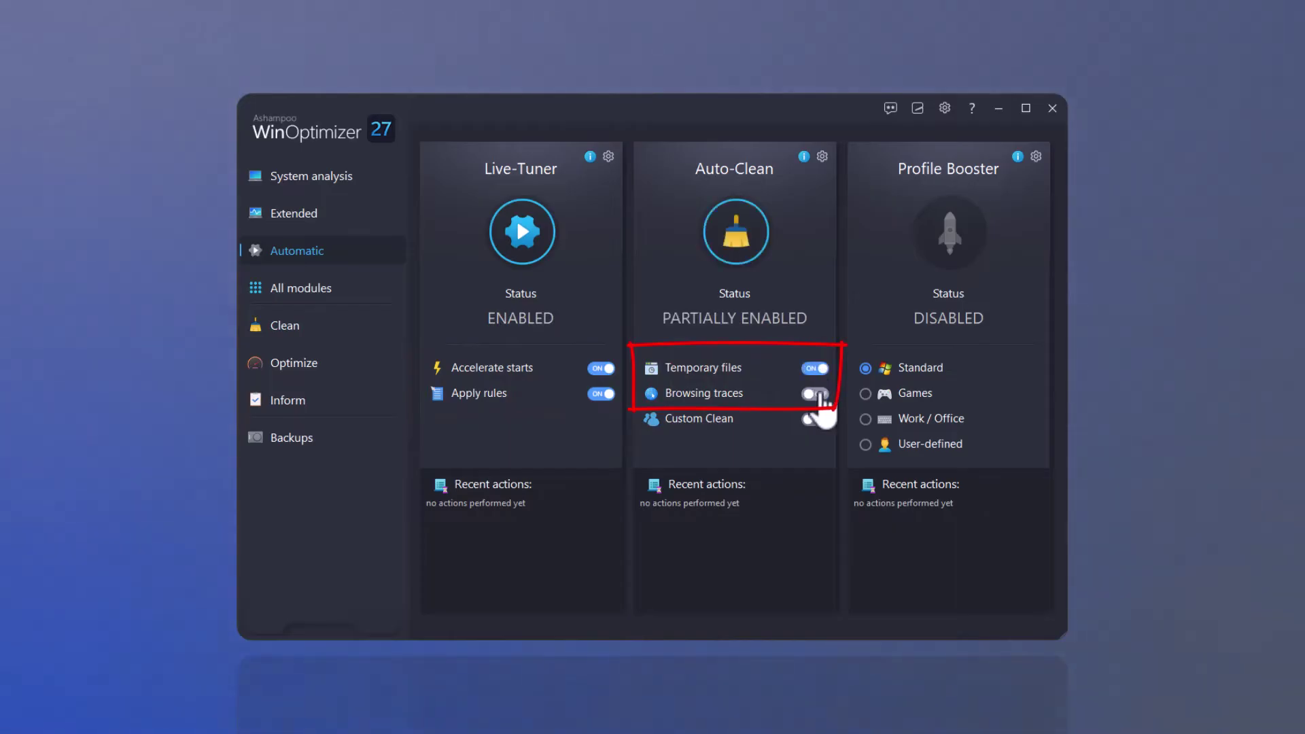
pyautogui.click(818, 395)
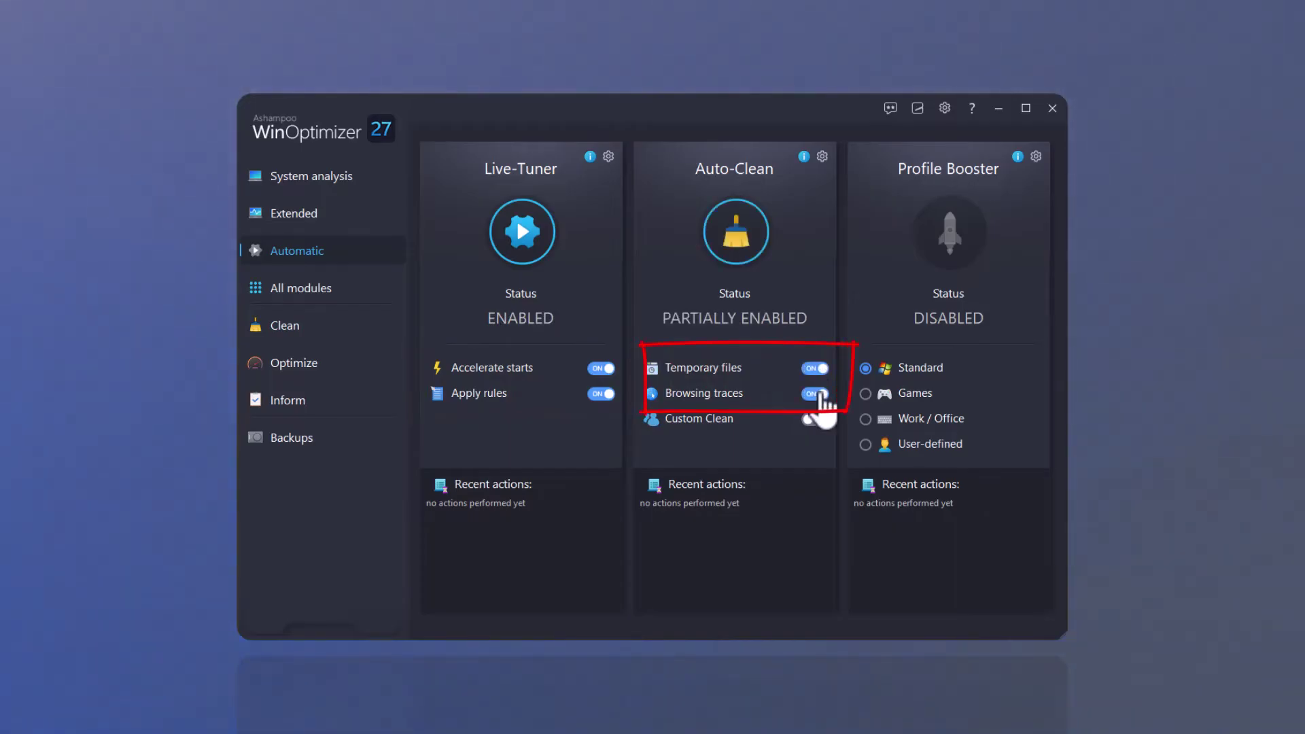
pyautogui.click(867, 421)
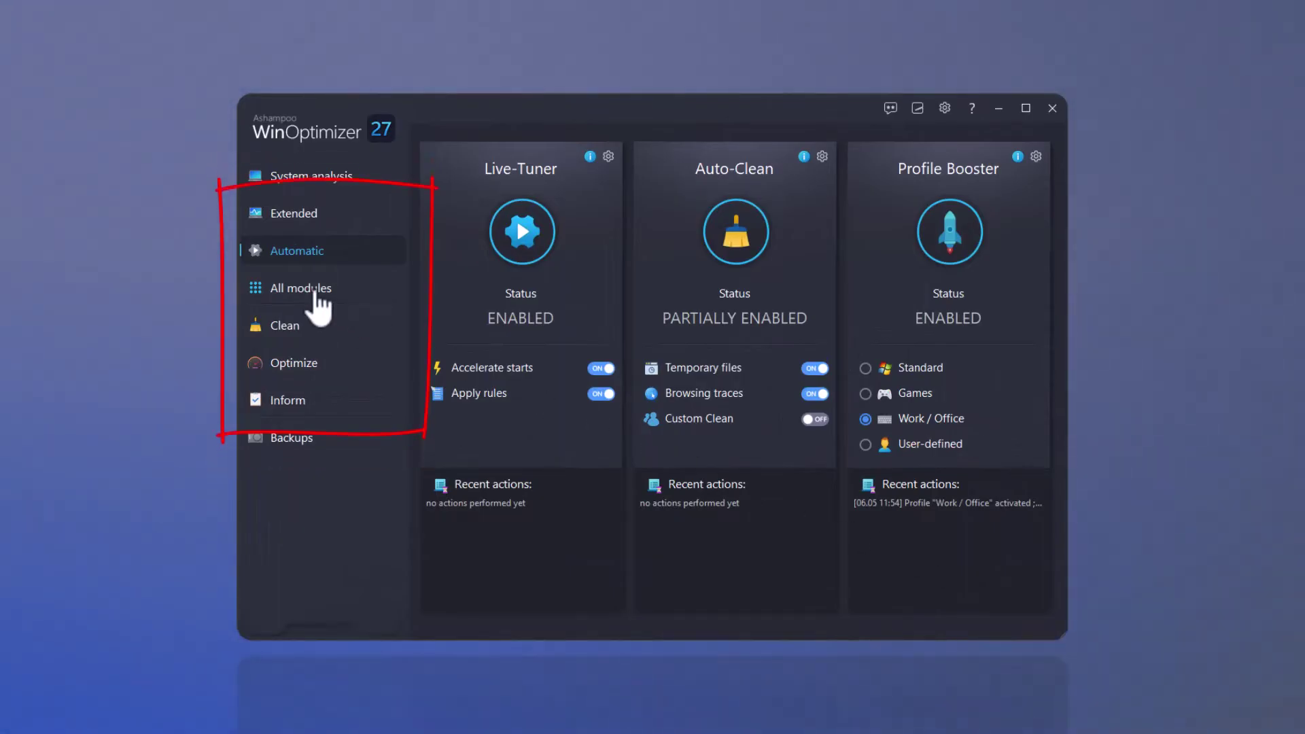
# From All modules, review the details of the first setup.exe crash report.
pyautogui.click(317, 296)
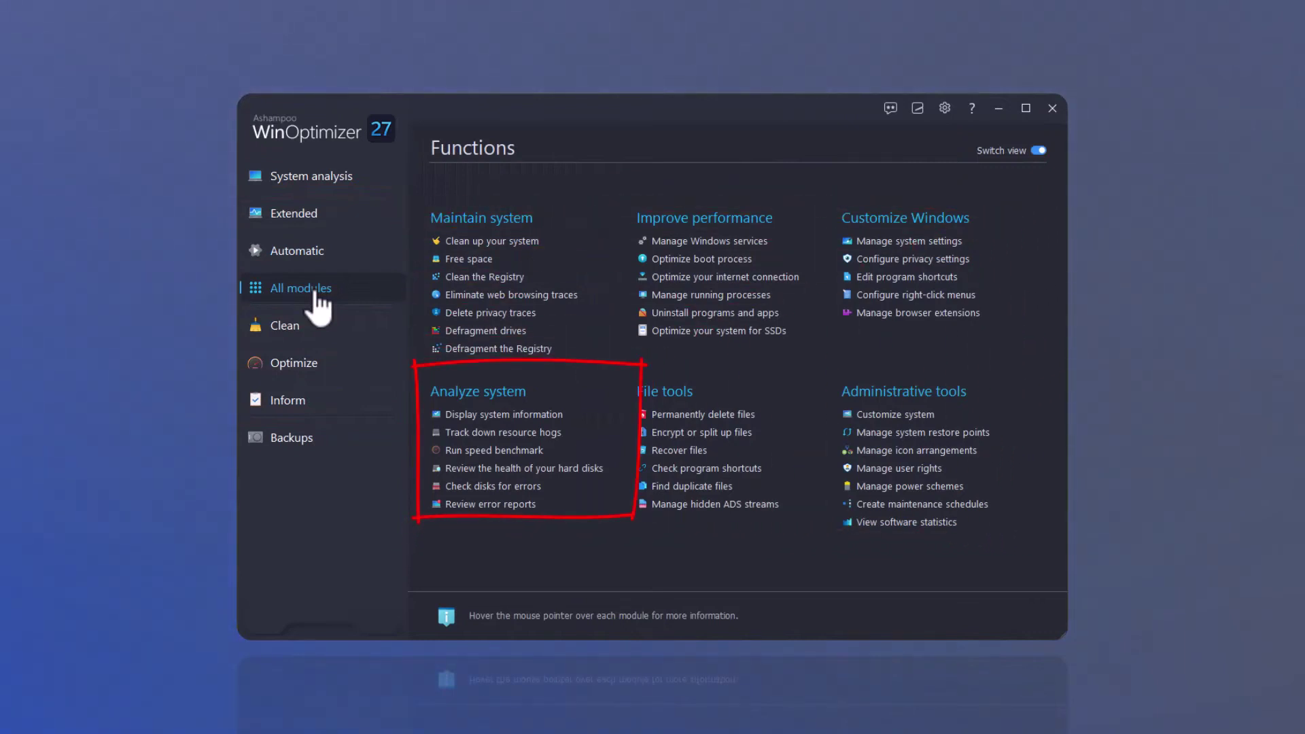
pyautogui.click(509, 509)
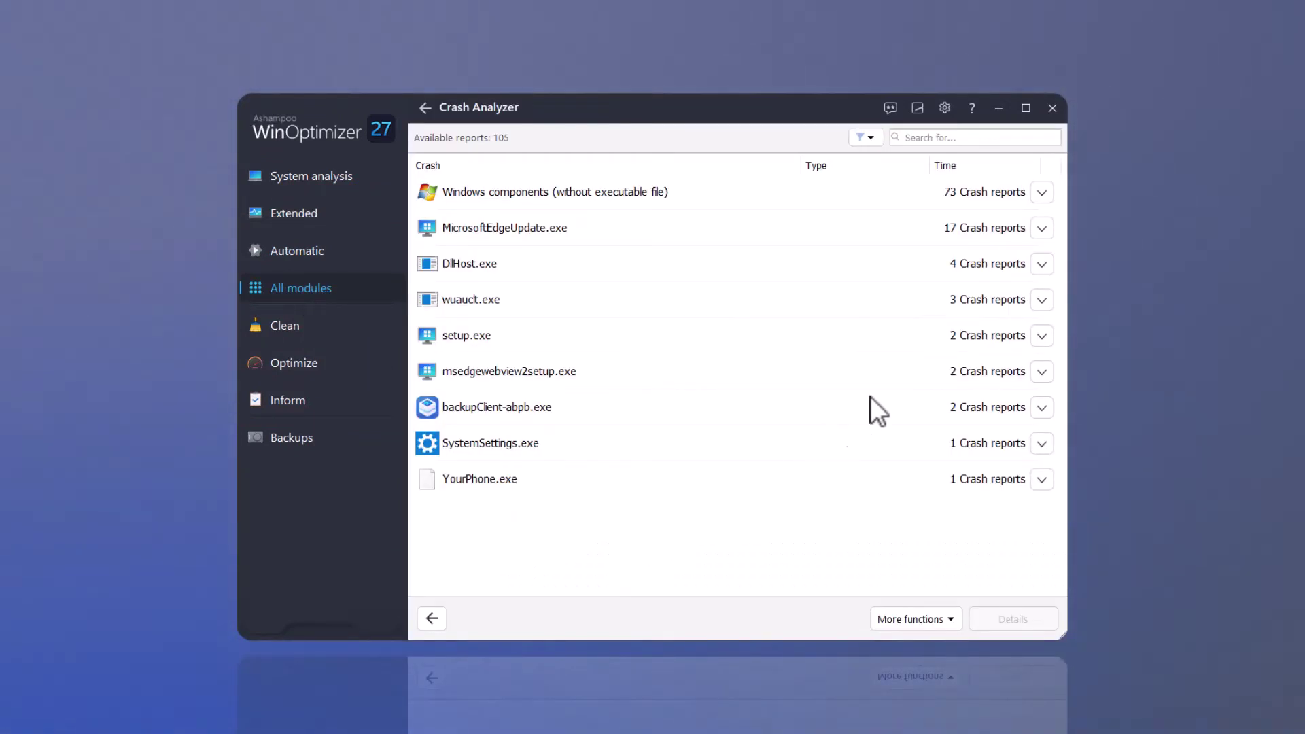
pyautogui.click(1041, 335)
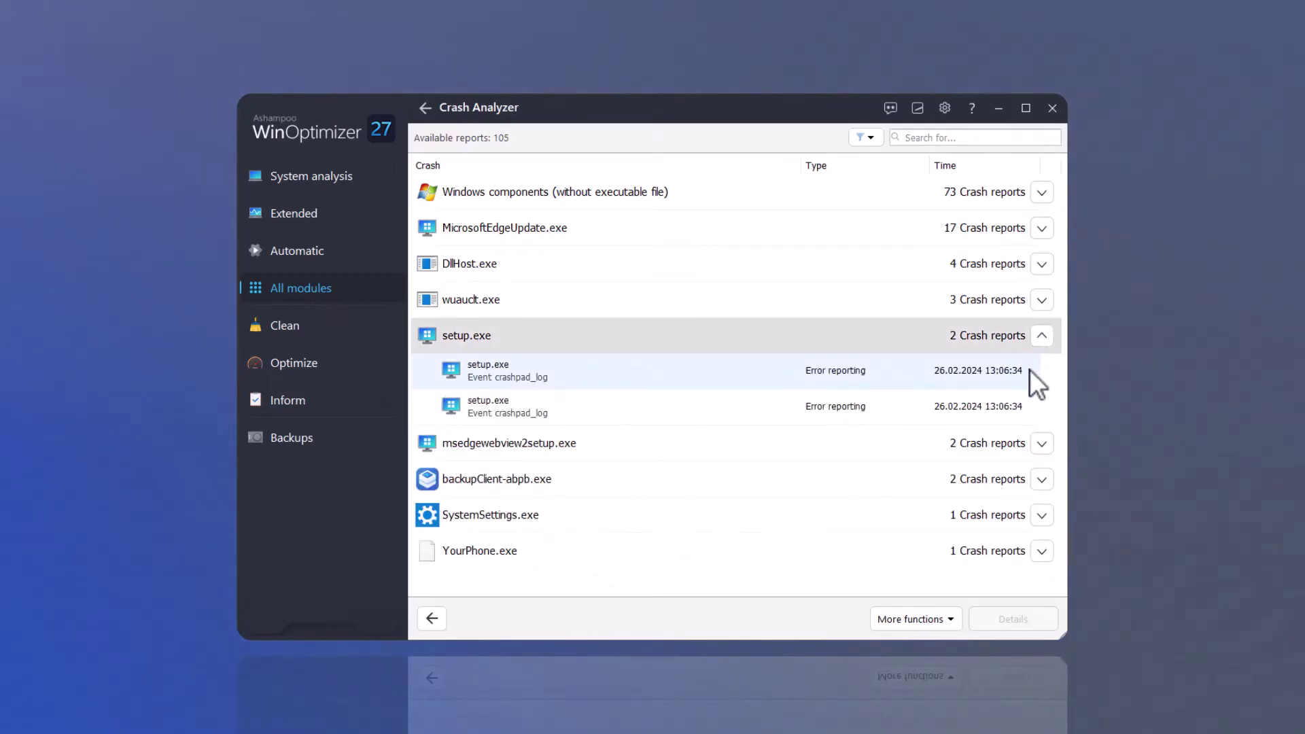
pyautogui.click(894, 377)
pyautogui.click(1002, 618)
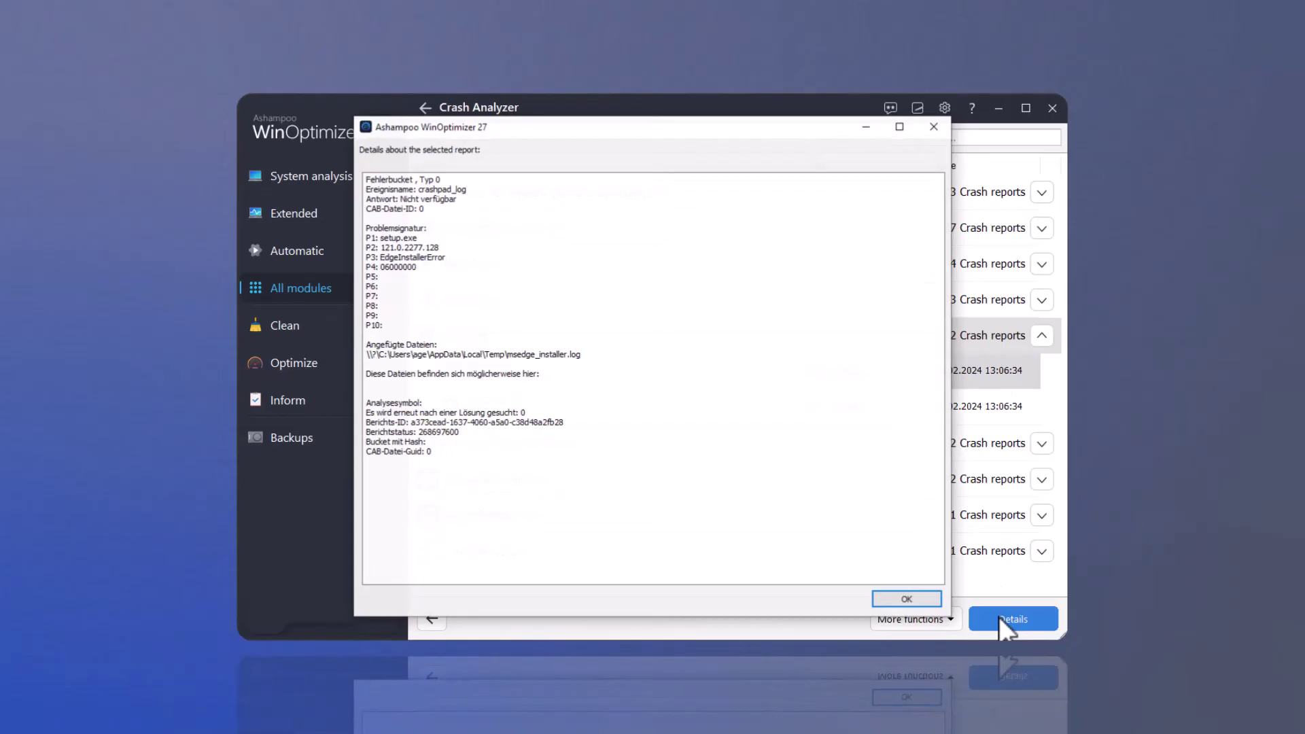
pyautogui.click(902, 592)
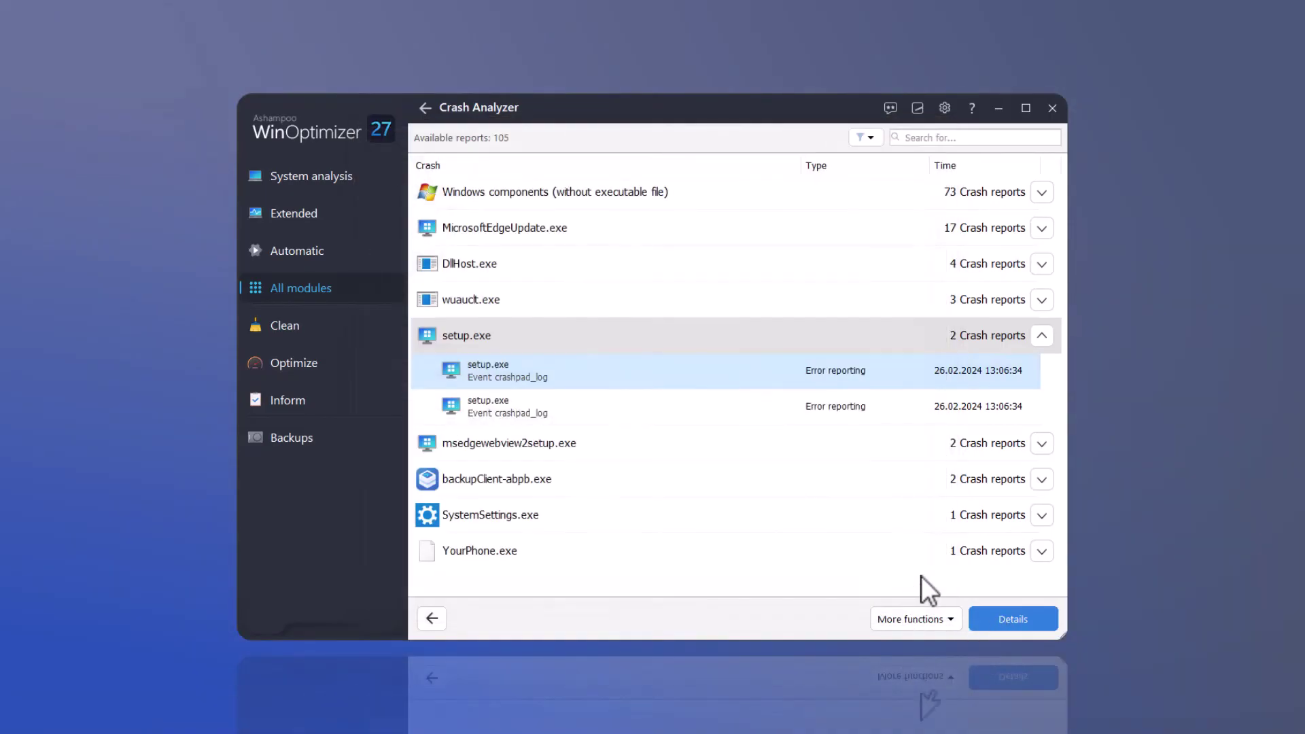
pyautogui.click(1042, 335)
# Review the second wuauclt.exe crash report's details, glance at additional functions, and return to the module overview.
pyautogui.click(1041, 300)
pyautogui.click(909, 371)
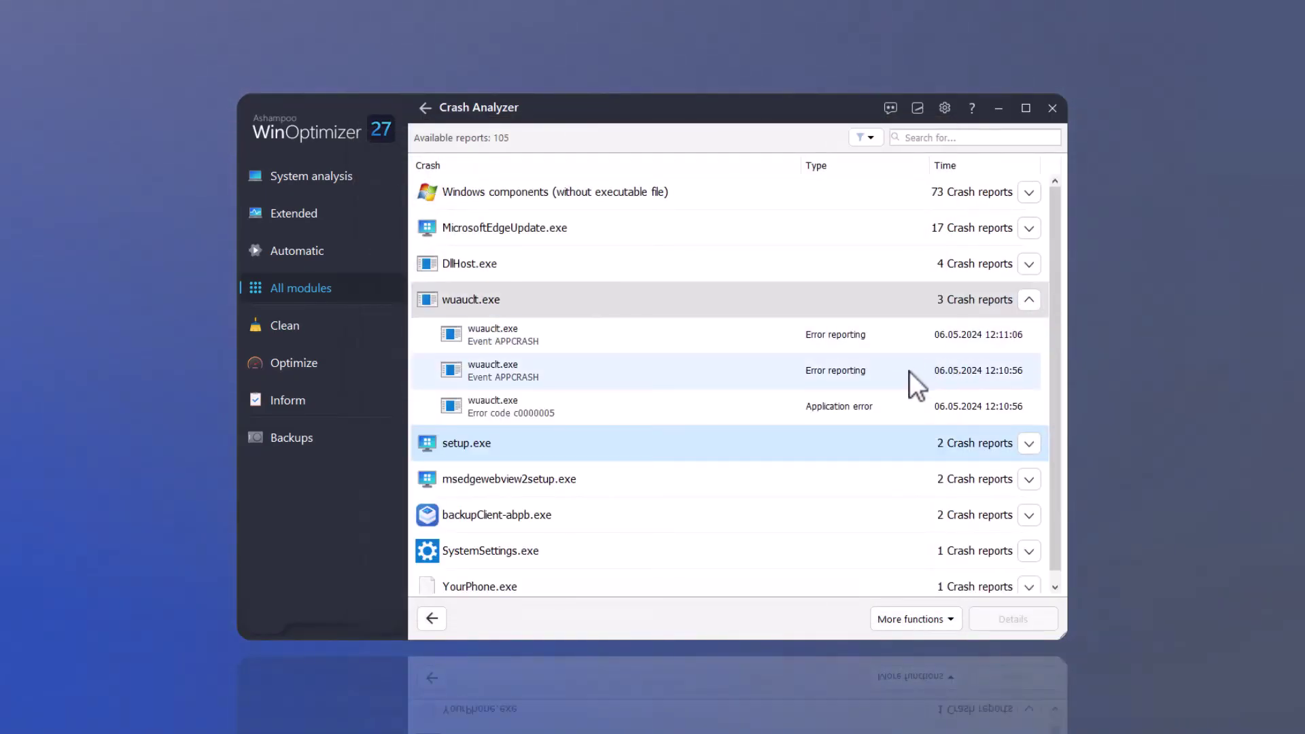
pyautogui.click(1006, 618)
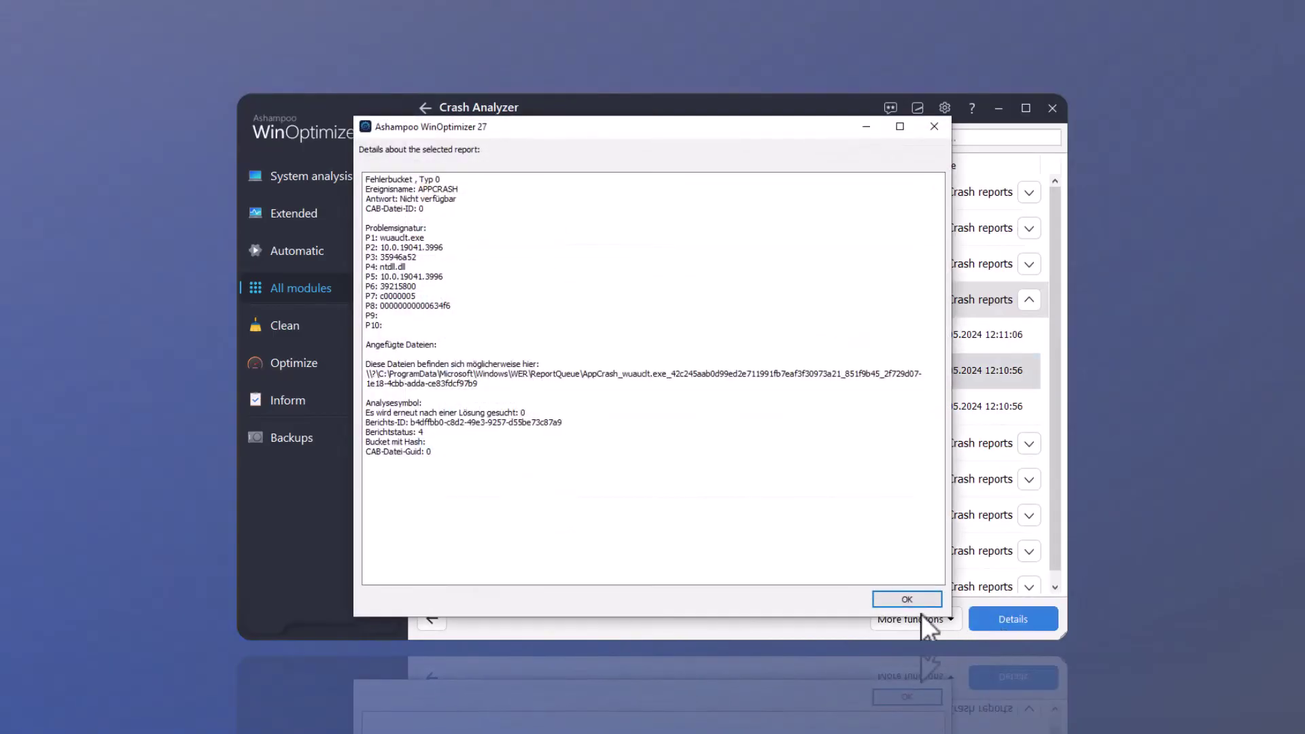
pyautogui.click(904, 601)
pyautogui.click(1030, 300)
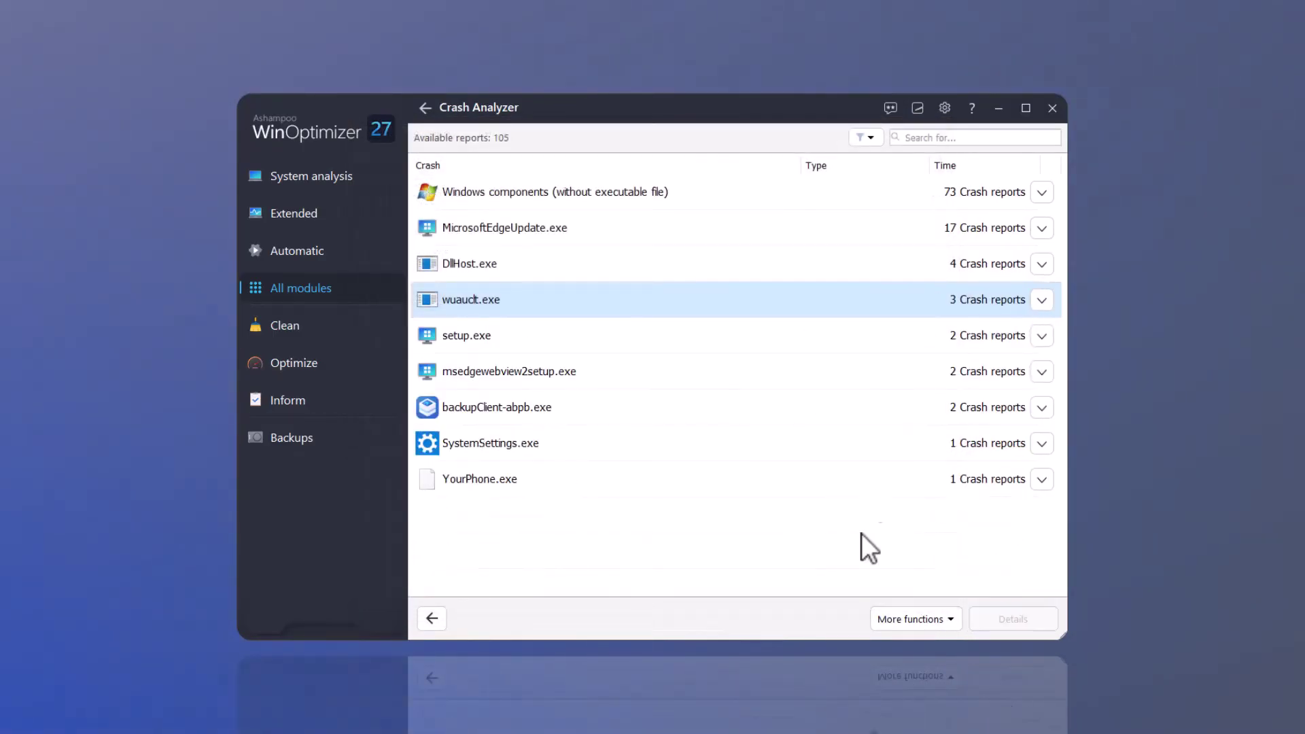
pyautogui.click(898, 619)
pyautogui.click(803, 609)
pyautogui.click(435, 616)
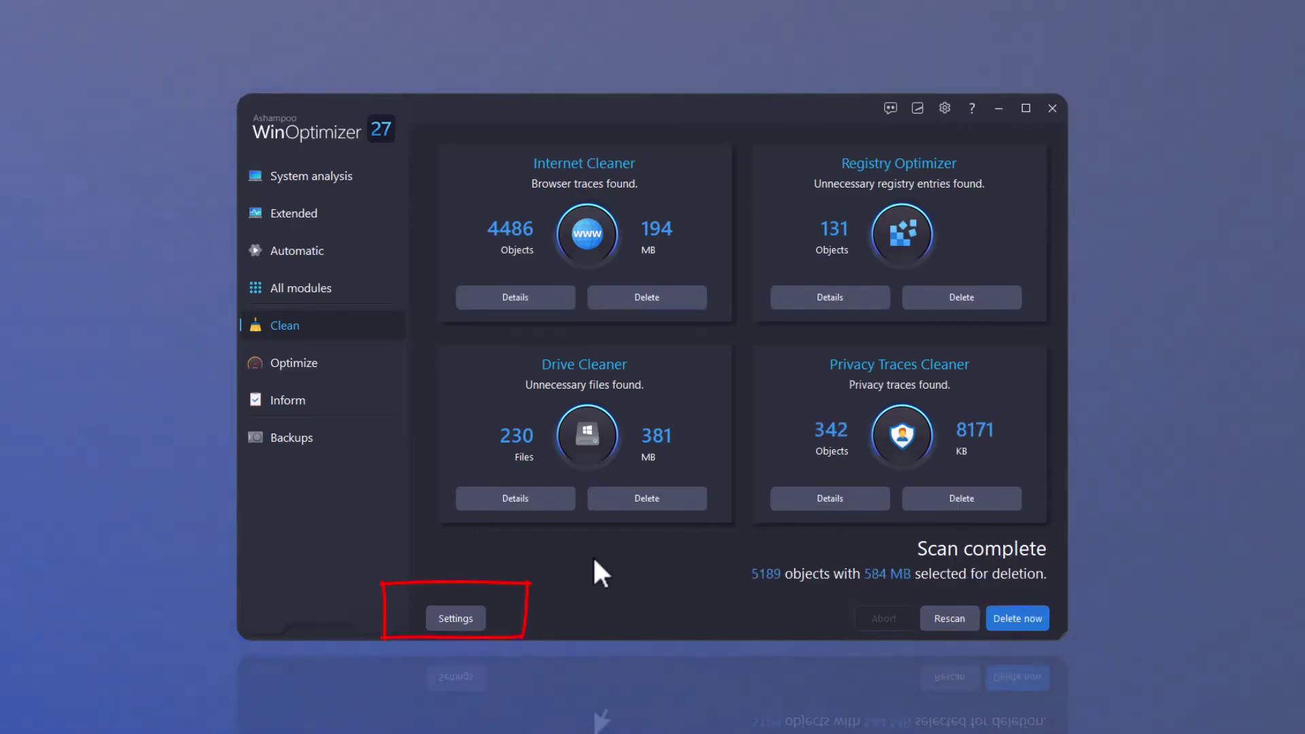
pyautogui.click(461, 620)
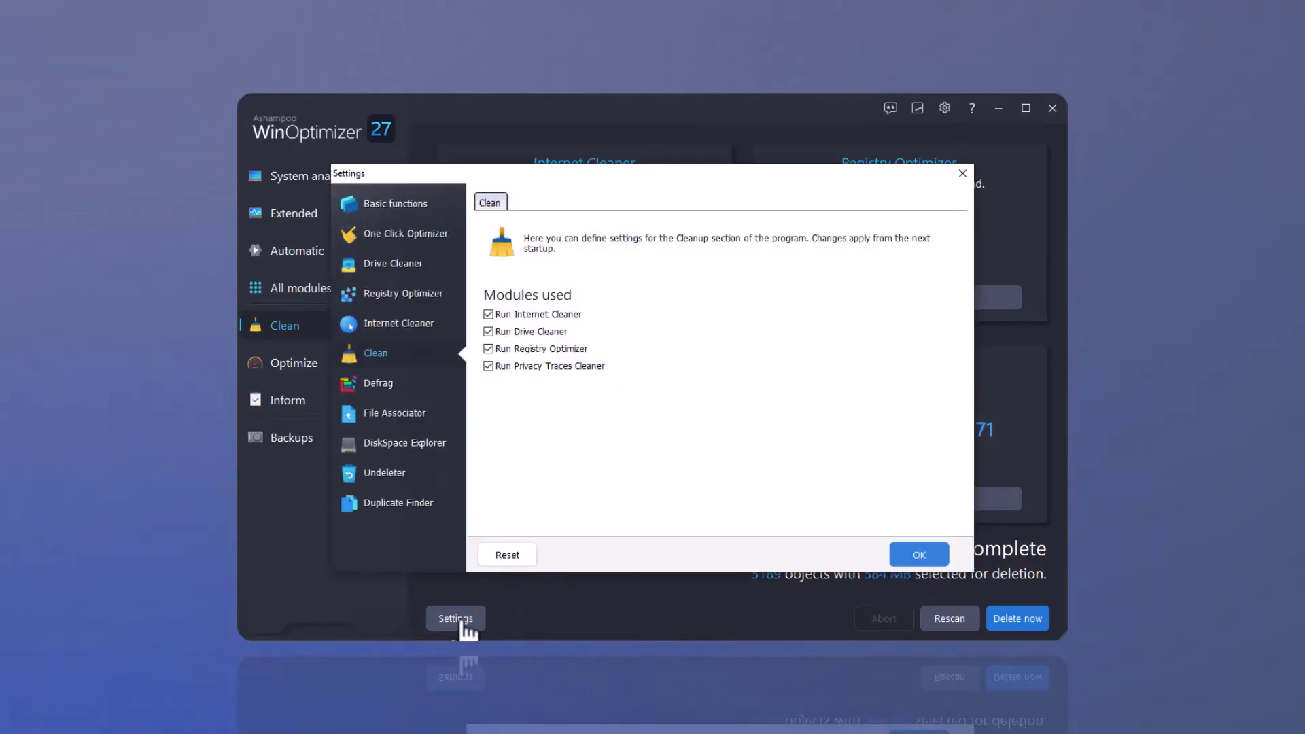
pyautogui.click(399, 265)
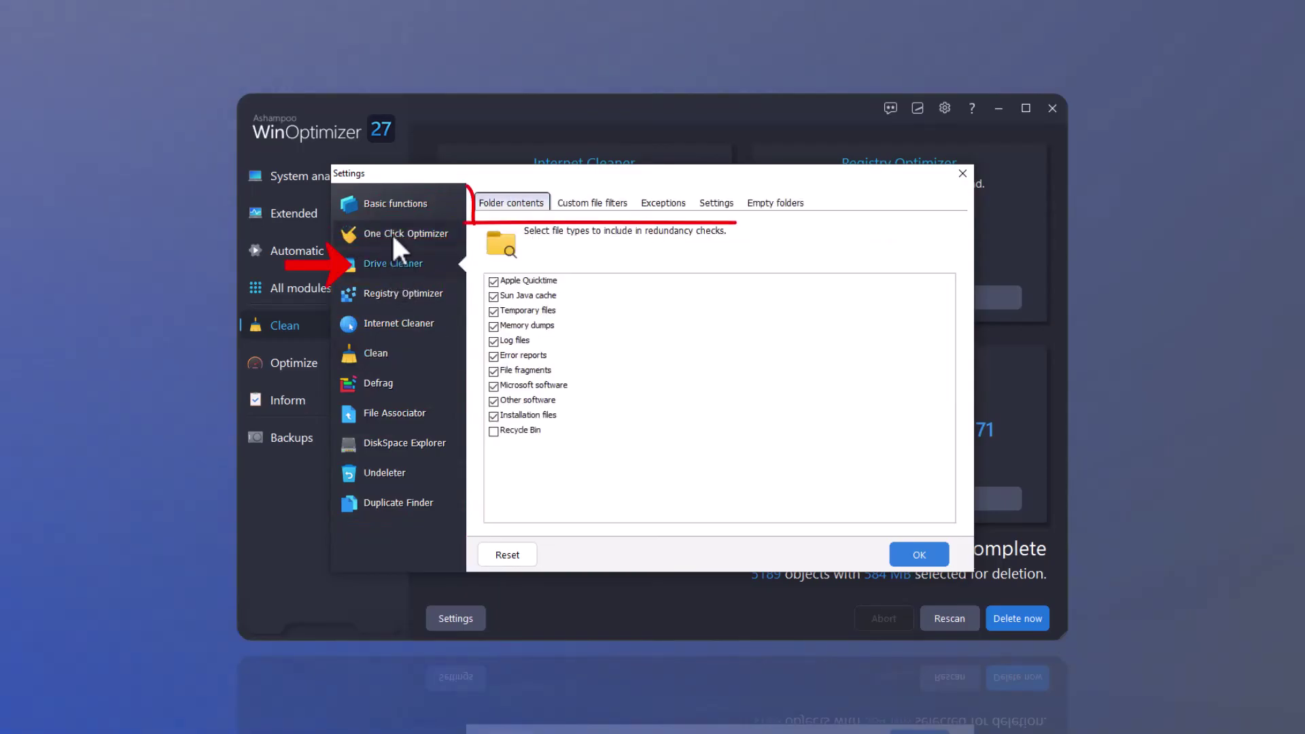
pyautogui.click(763, 226)
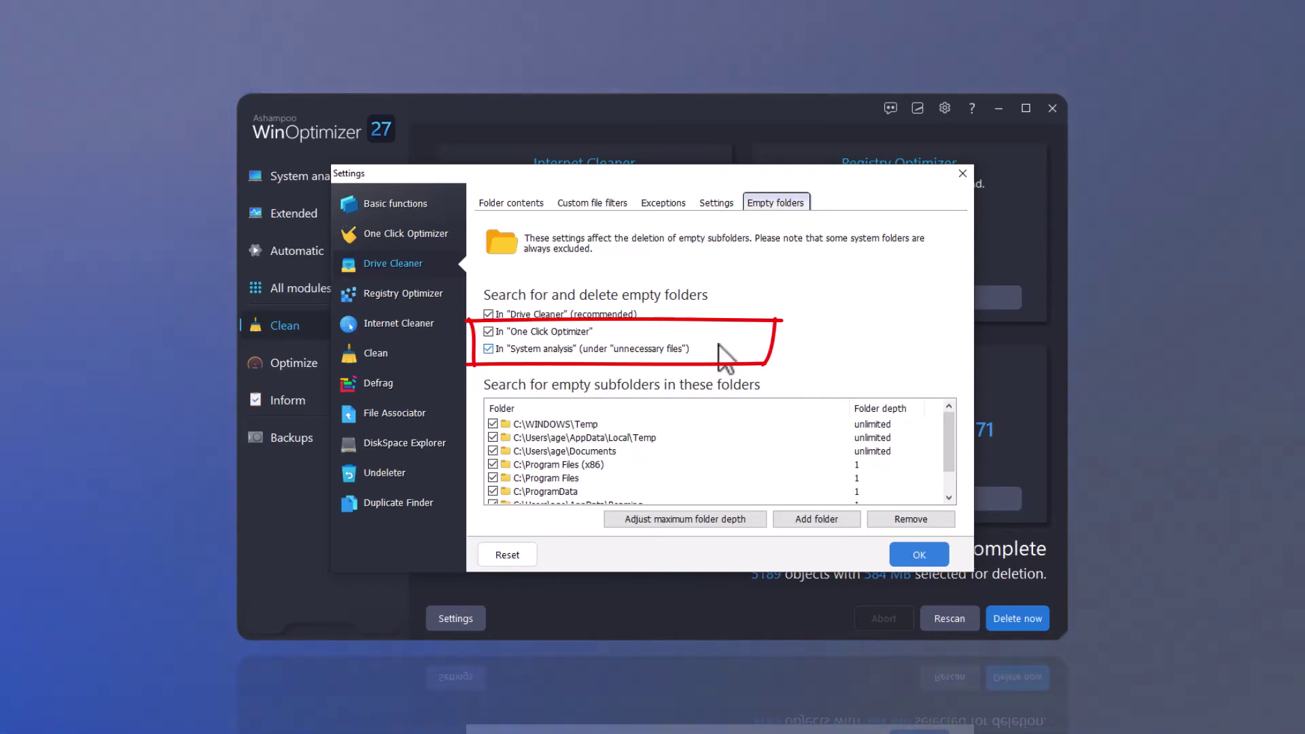
# Confirm the cleanup settings and delete all objects selected by the Clean scan.
pyautogui.click(918, 554)
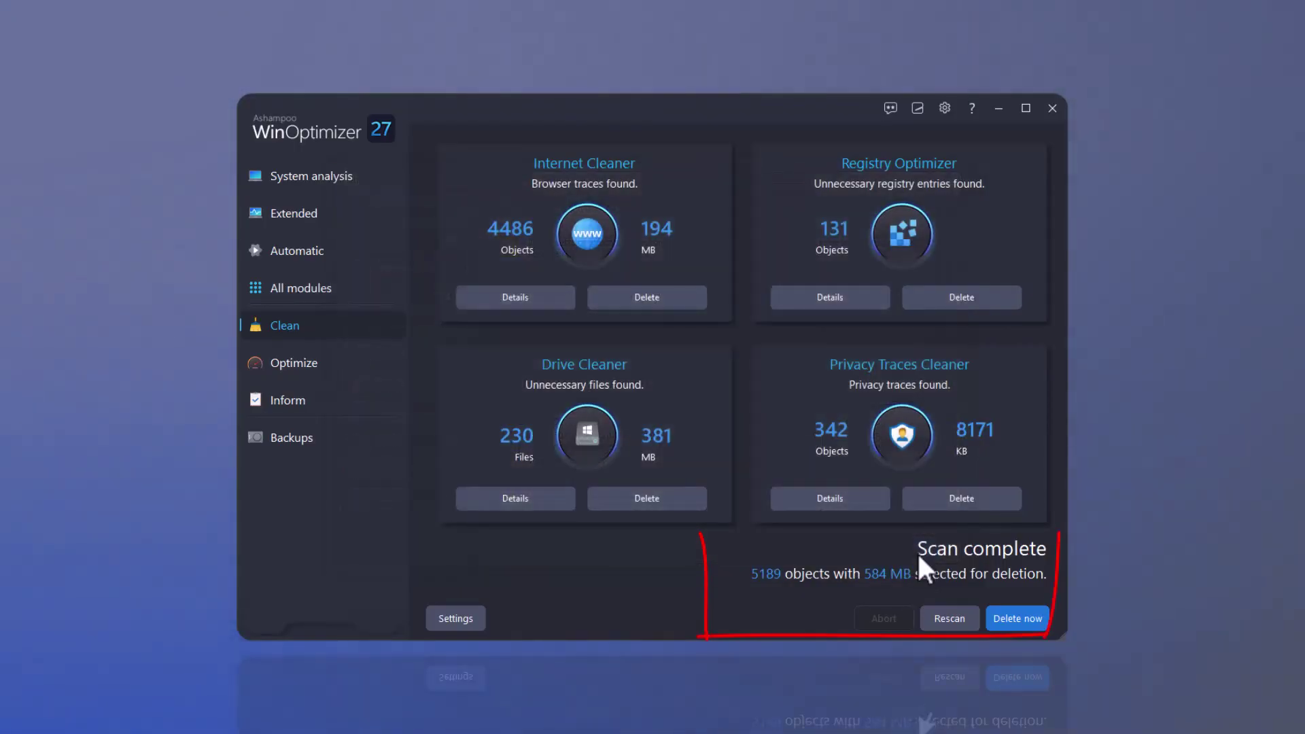
pyautogui.click(1016, 621)
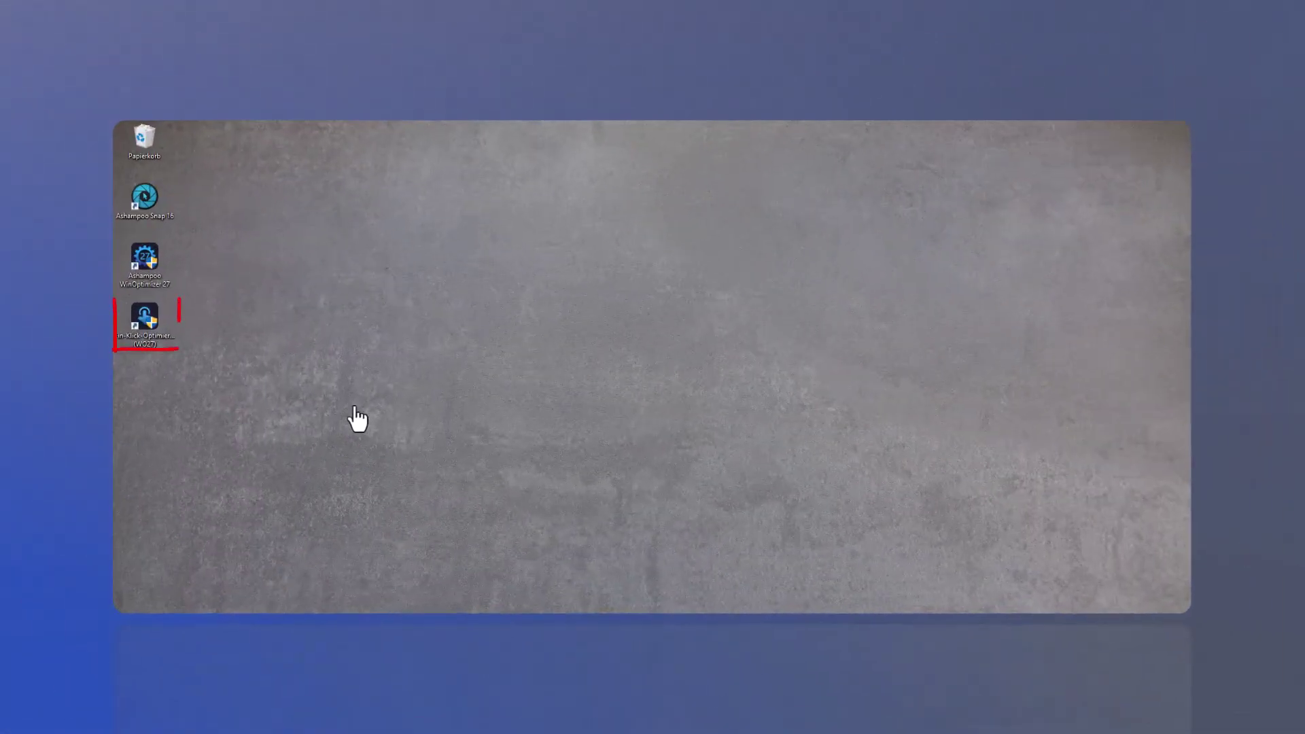
# Launch One Click Optimizer from the desktop and delete the 27 objects its scan found.
pyautogui.doubleClick(149, 325)
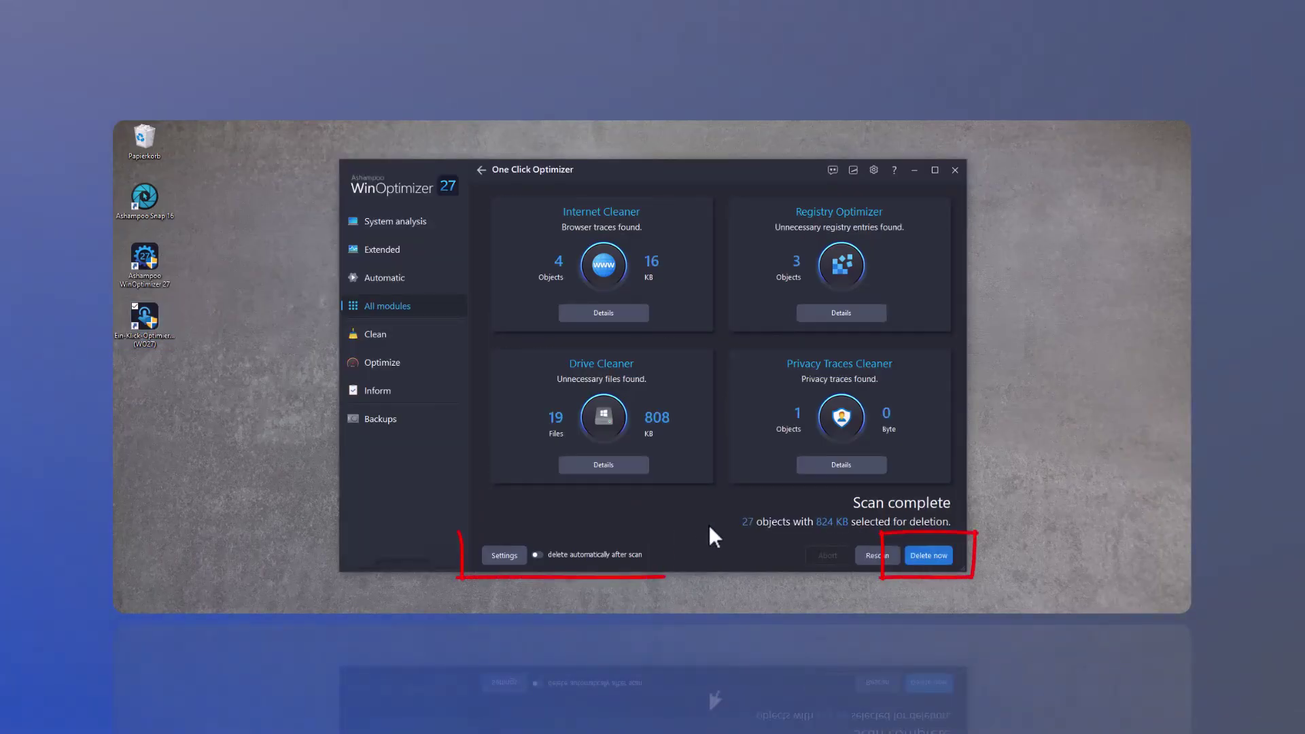
pyautogui.click(927, 555)
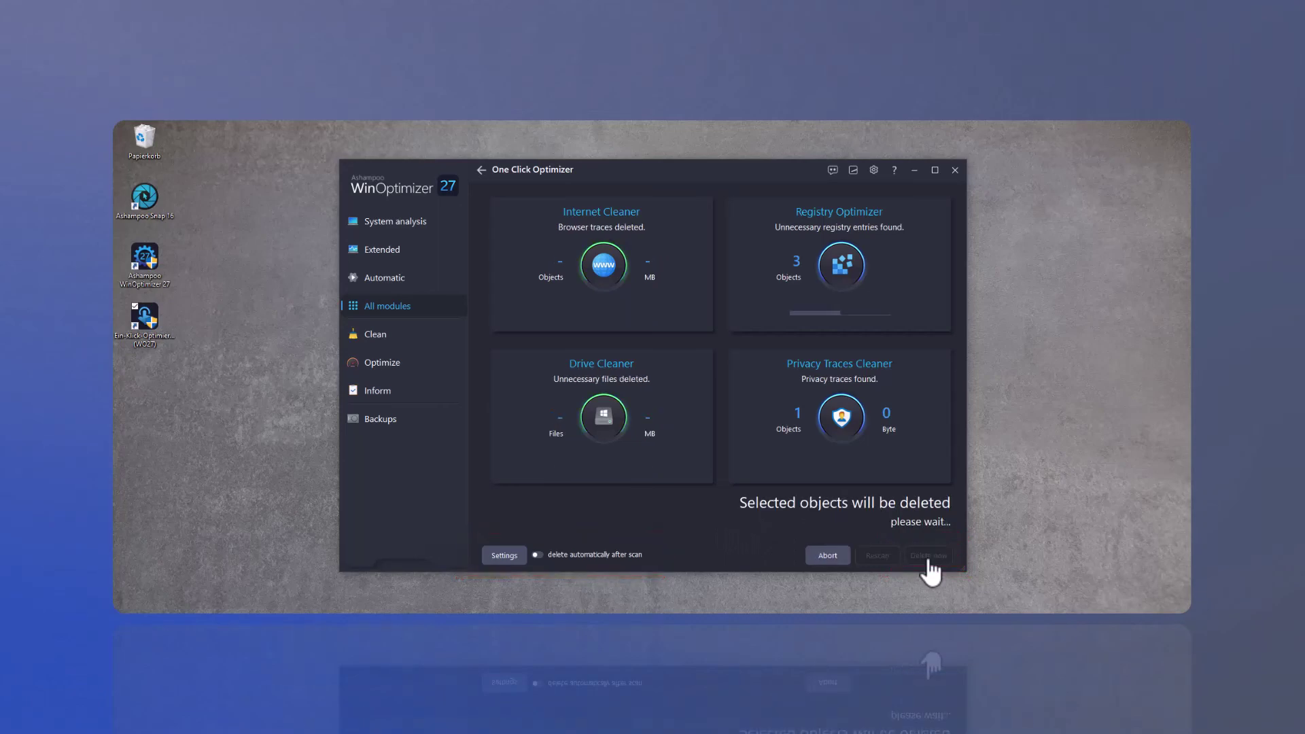